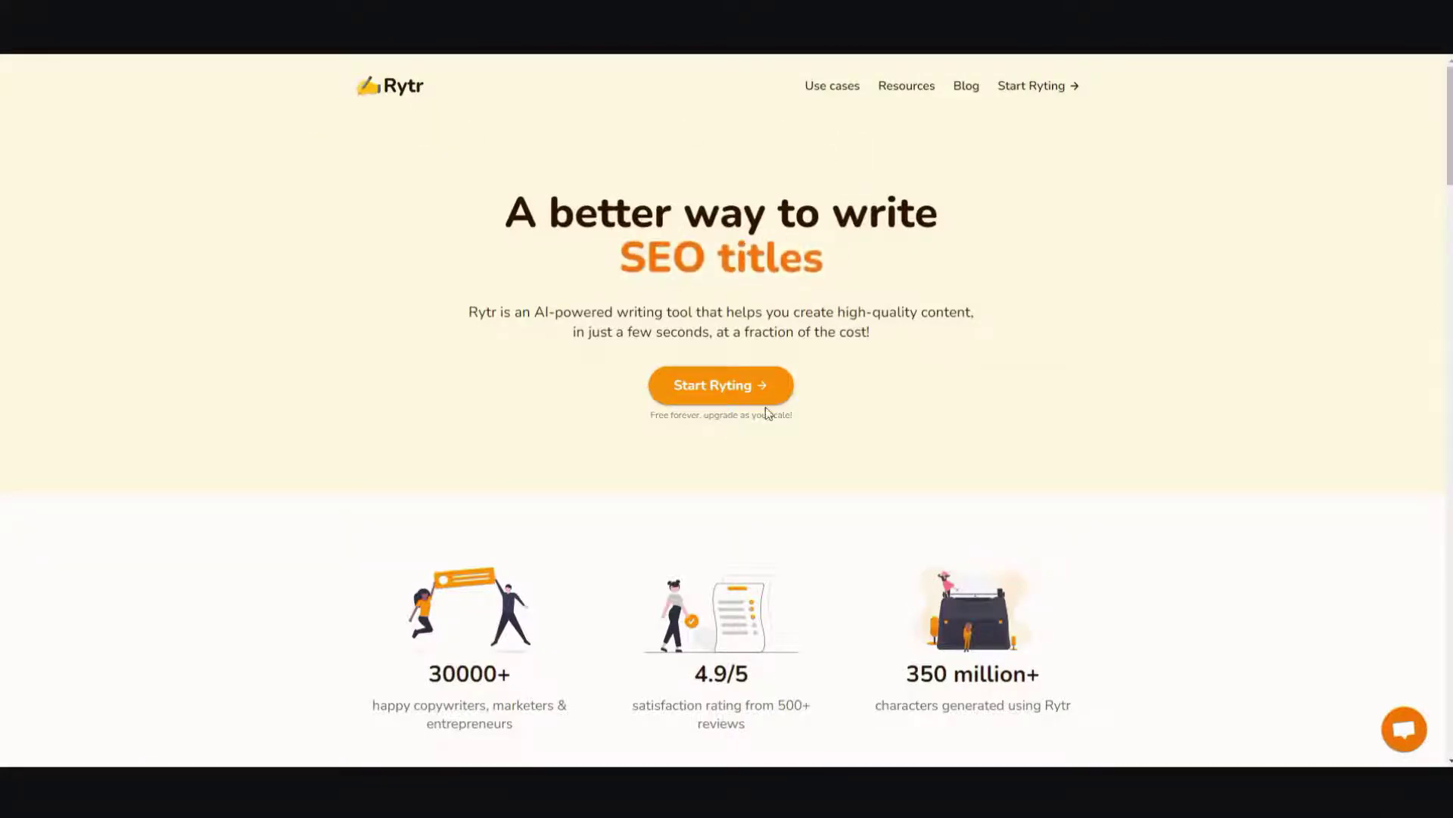
Launch the Rytr app from the homepage to reach the empty Blog folder workspace
click(738, 398)
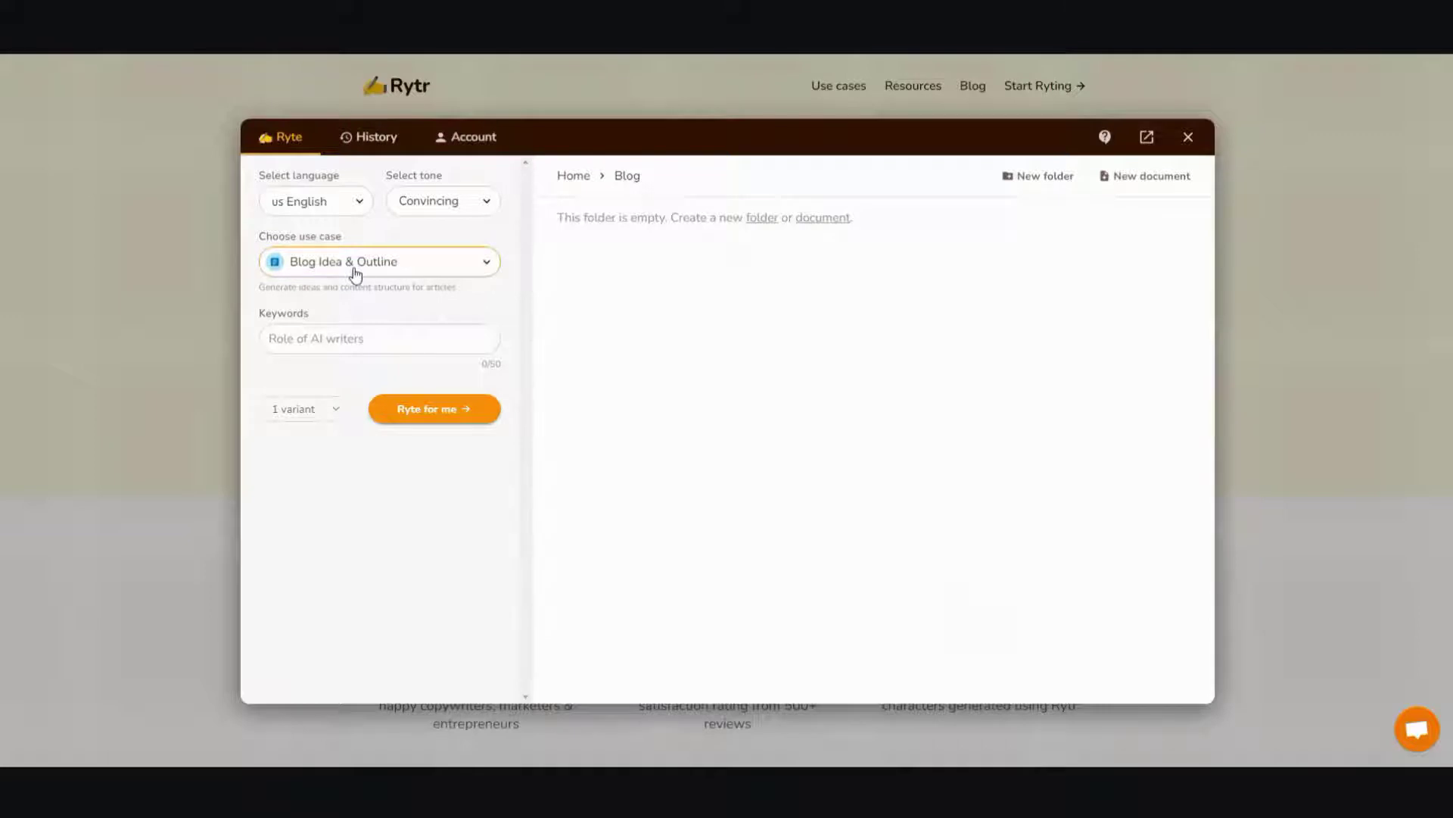
Choose Blog Idea & Outline from the use case list
click(448, 272)
scroll(470, 340, down, 10)
scroll(473, 348, up, 10)
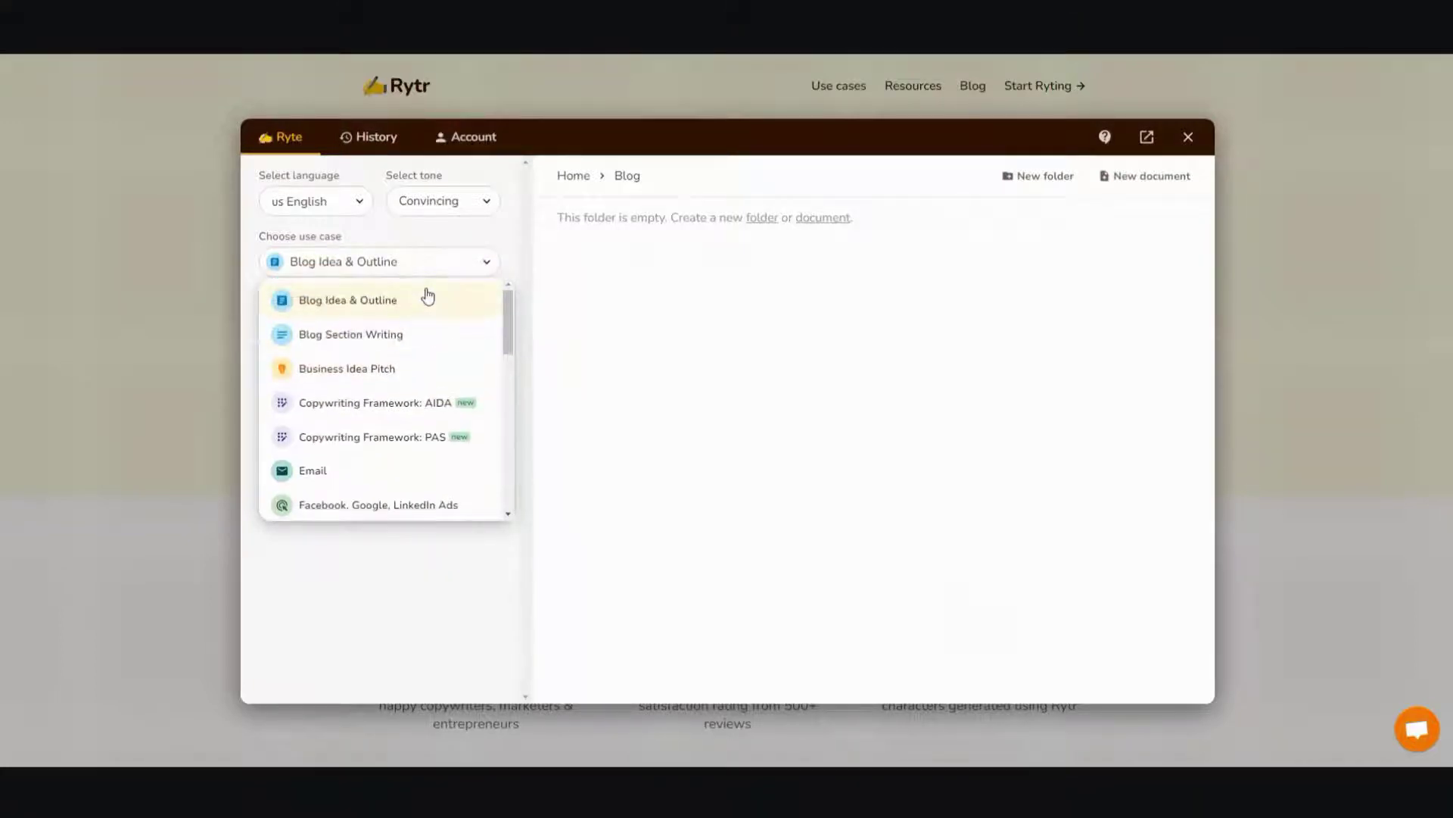
click(430, 302)
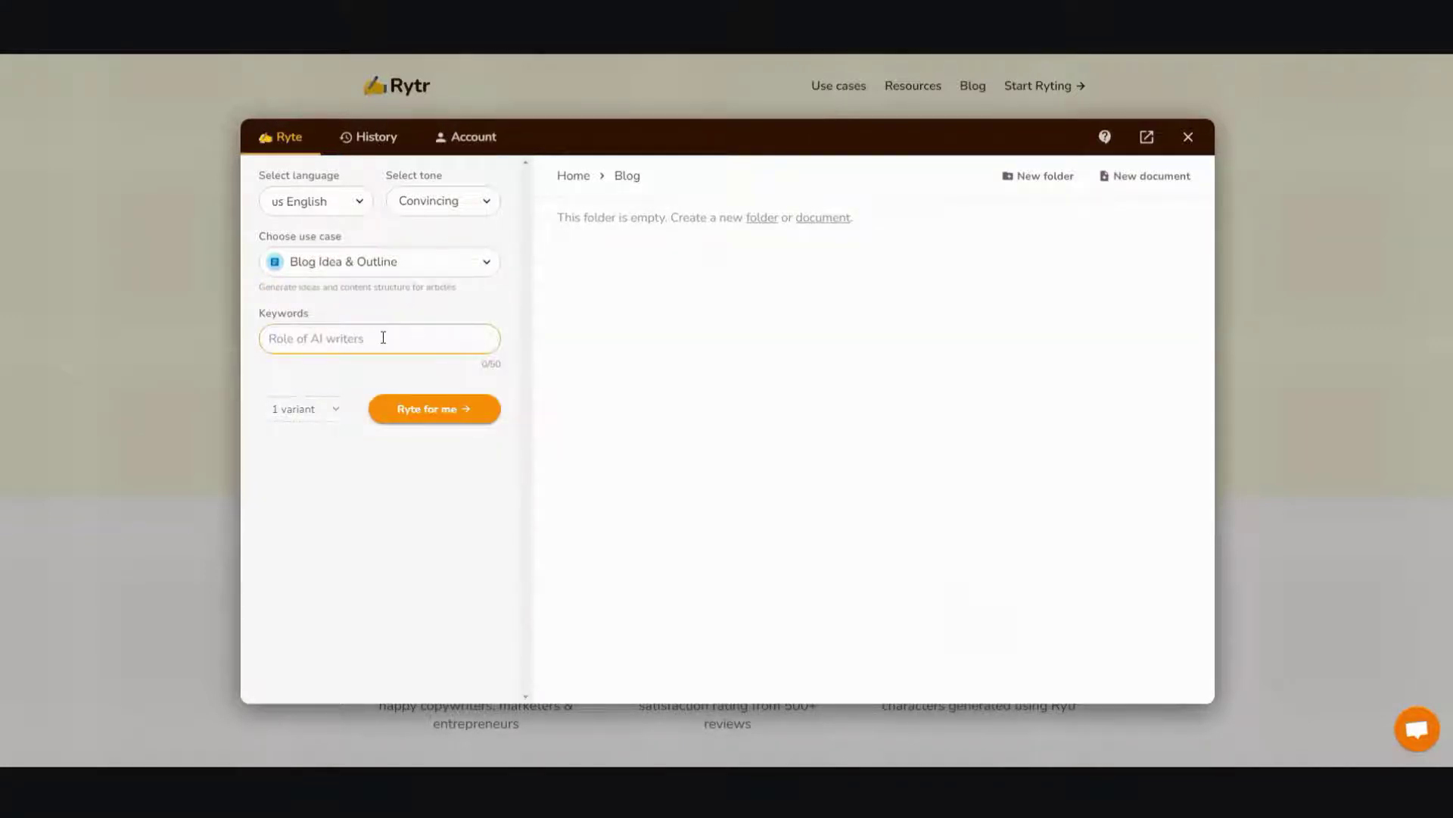
Enter the keyword 'Benefits of starting a Blog' and generate the blog outline
text(How to)
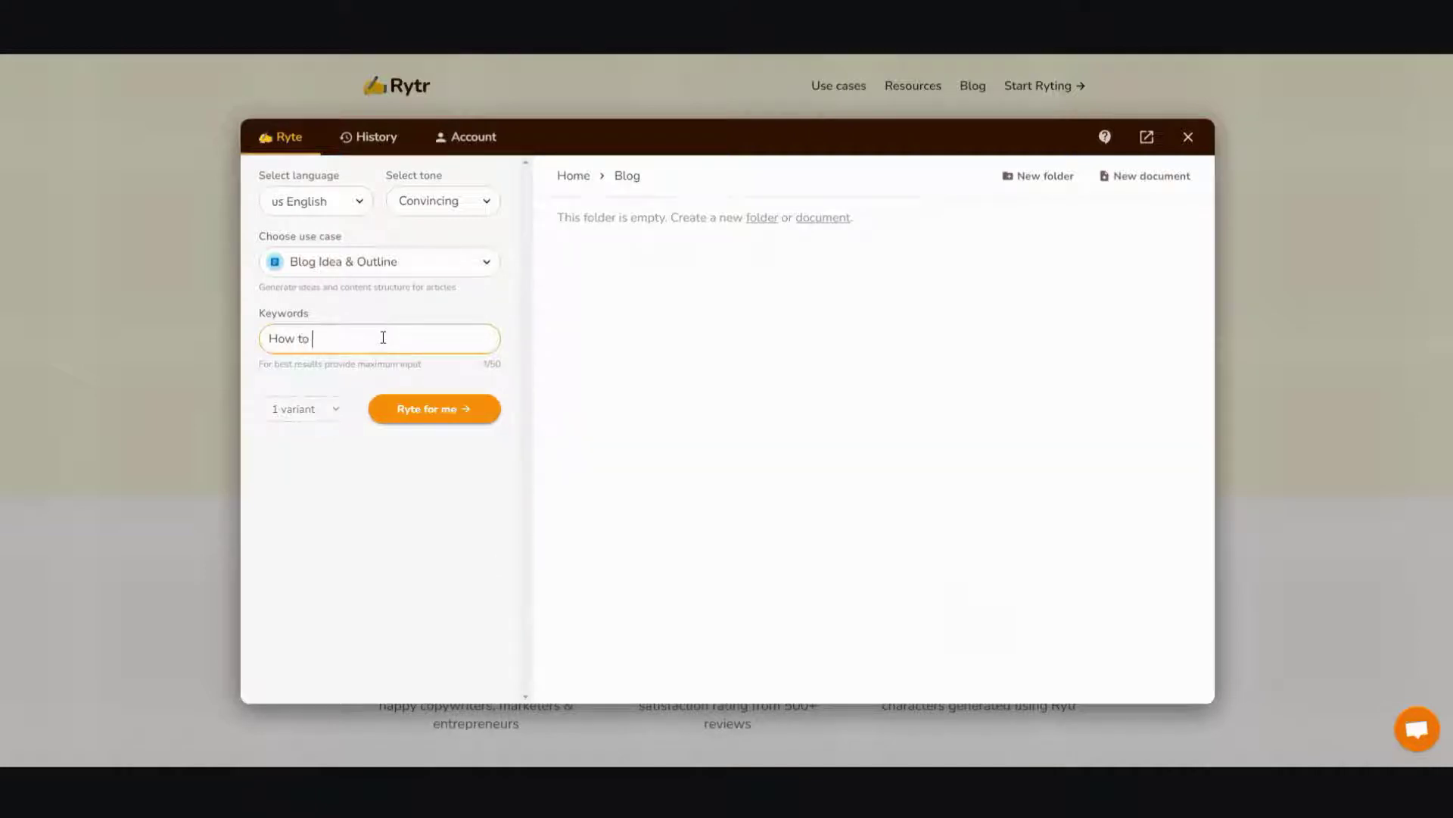
key(BackSpace)
key(BackSpace)
key(BackSpace)
key(BackSpace)
key(BackSpace)
key(BackSpace)
key(BackSpace)
text(Ben)
text(fits)
right_click(294, 341)
click(325, 352)
text(of starting a Blog)
click(459, 420)
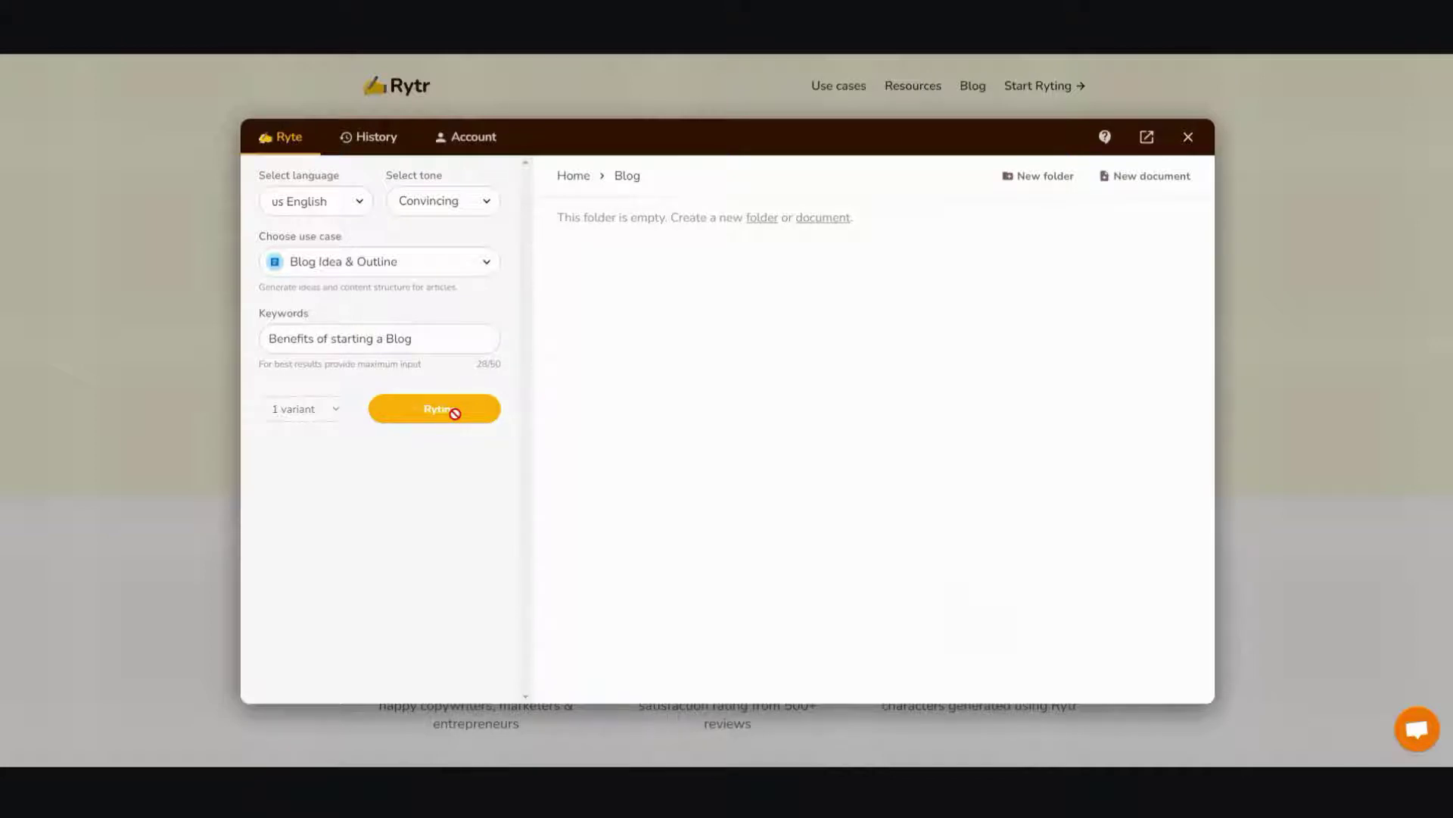
click(485, 474)
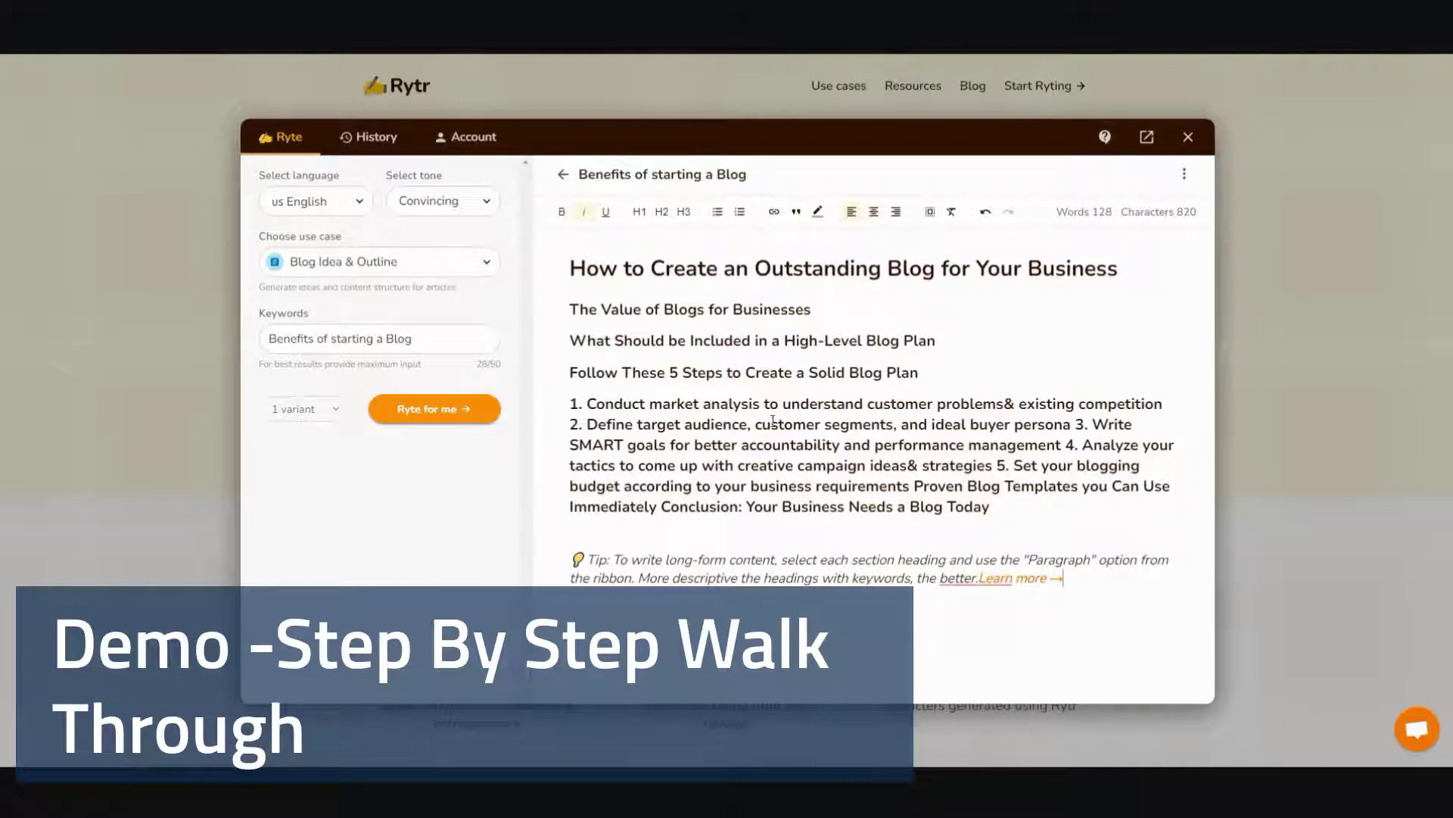
Break steps 3, 4, 5 and the Conclusion heading onto separate lines
click(1077, 424)
key(Return)
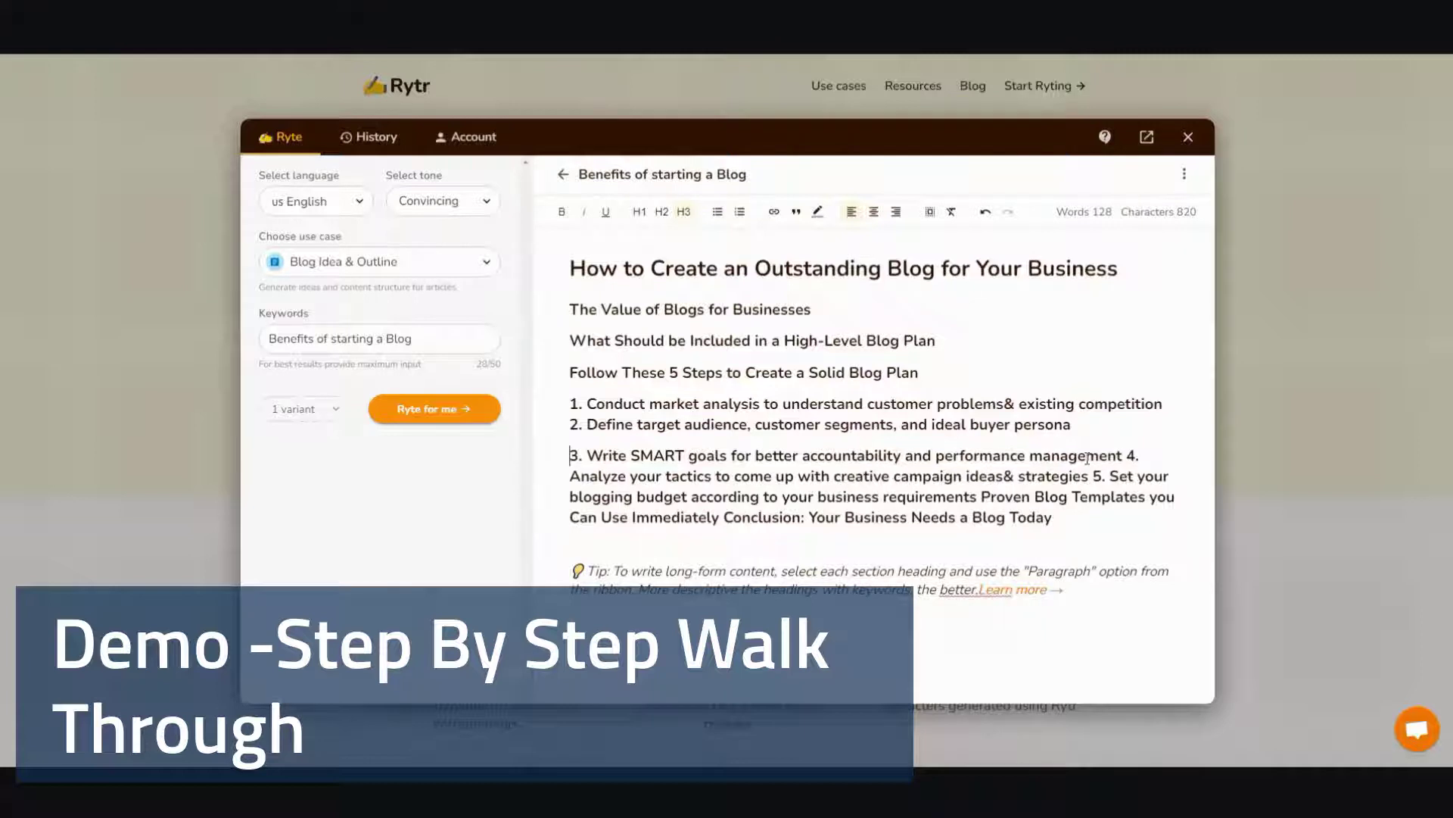
click(1126, 455)
key(Return)
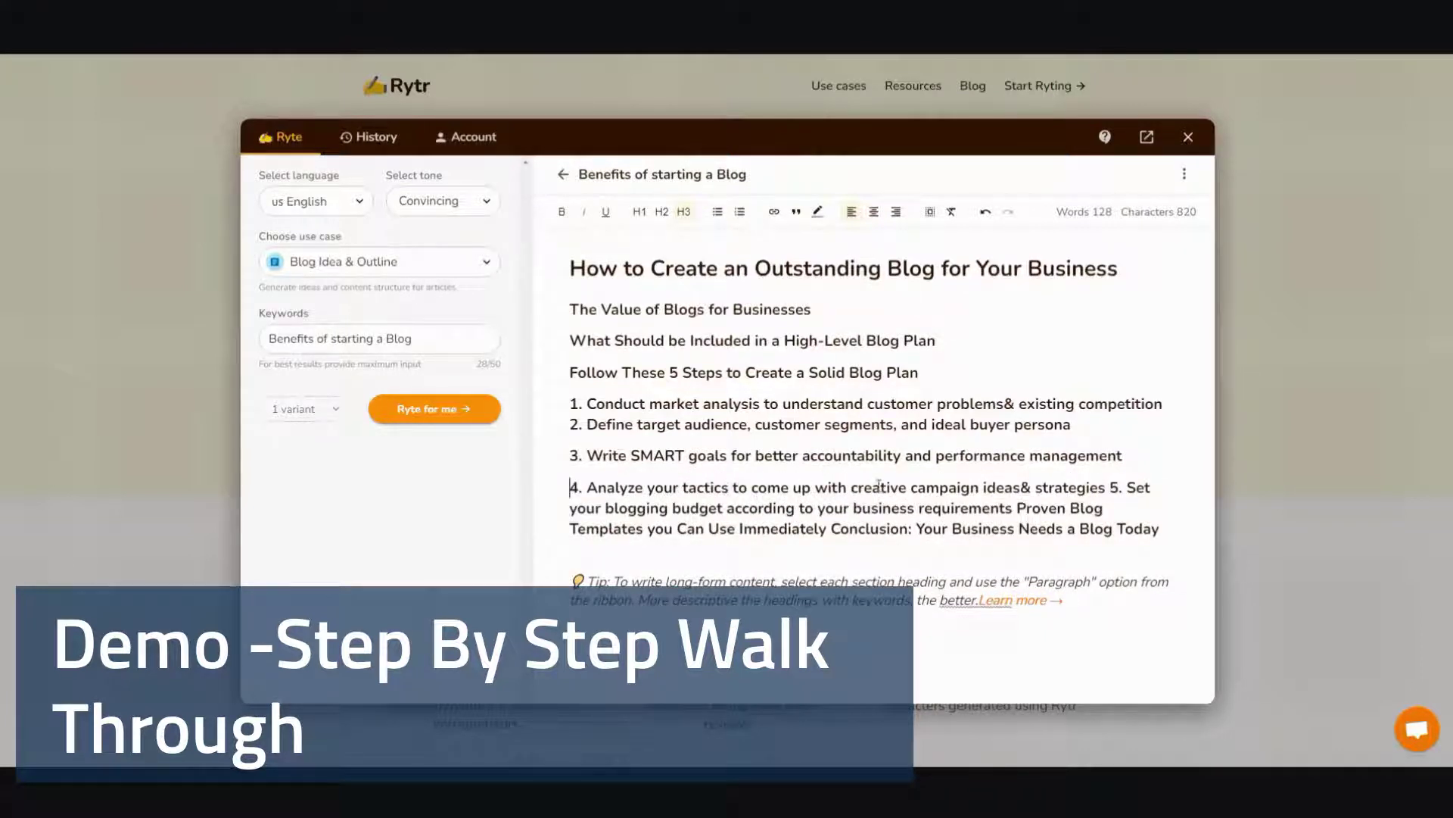
click(1107, 487)
key(Return)
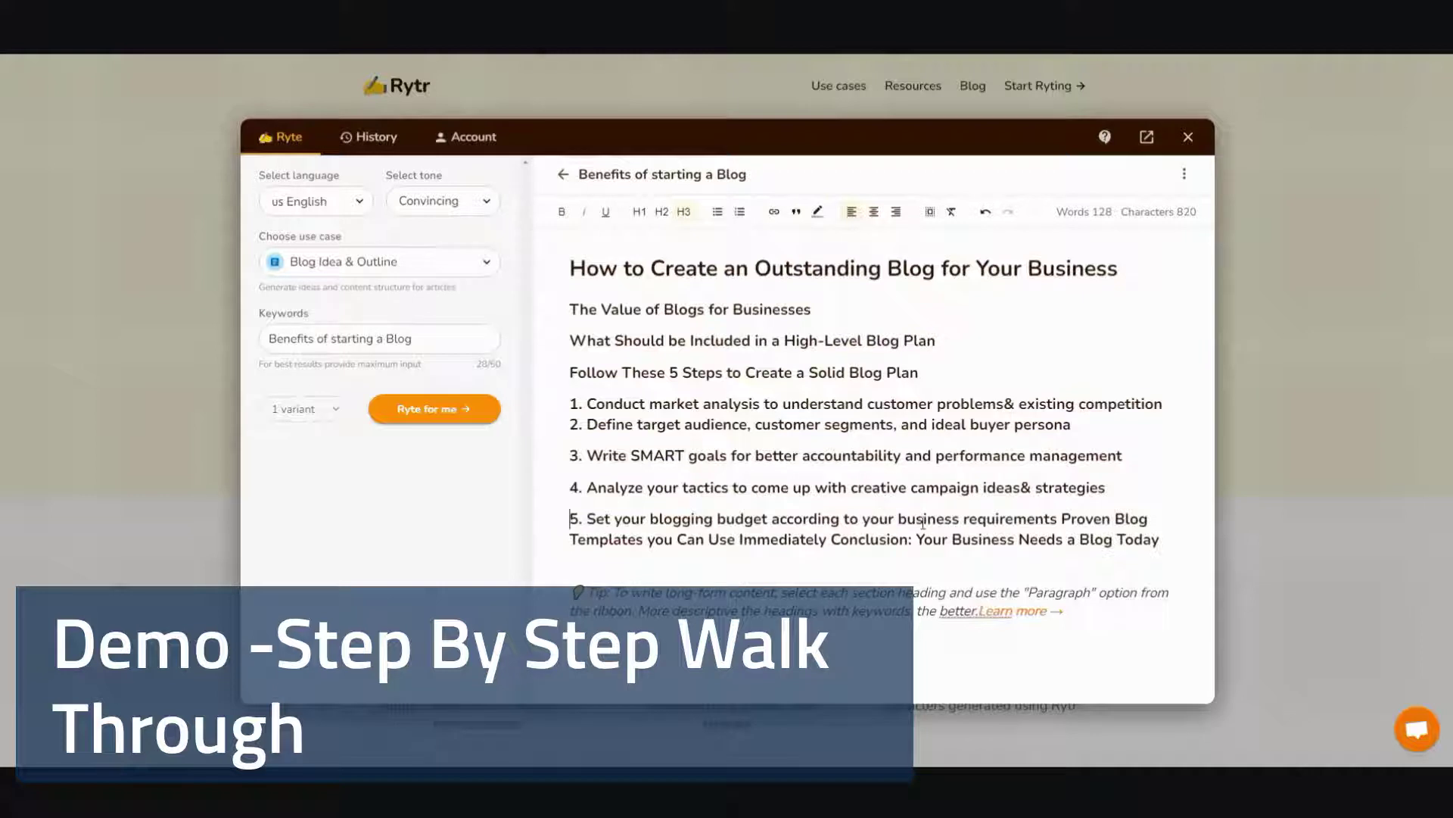
click(705, 539)
click(832, 539)
key(Return)
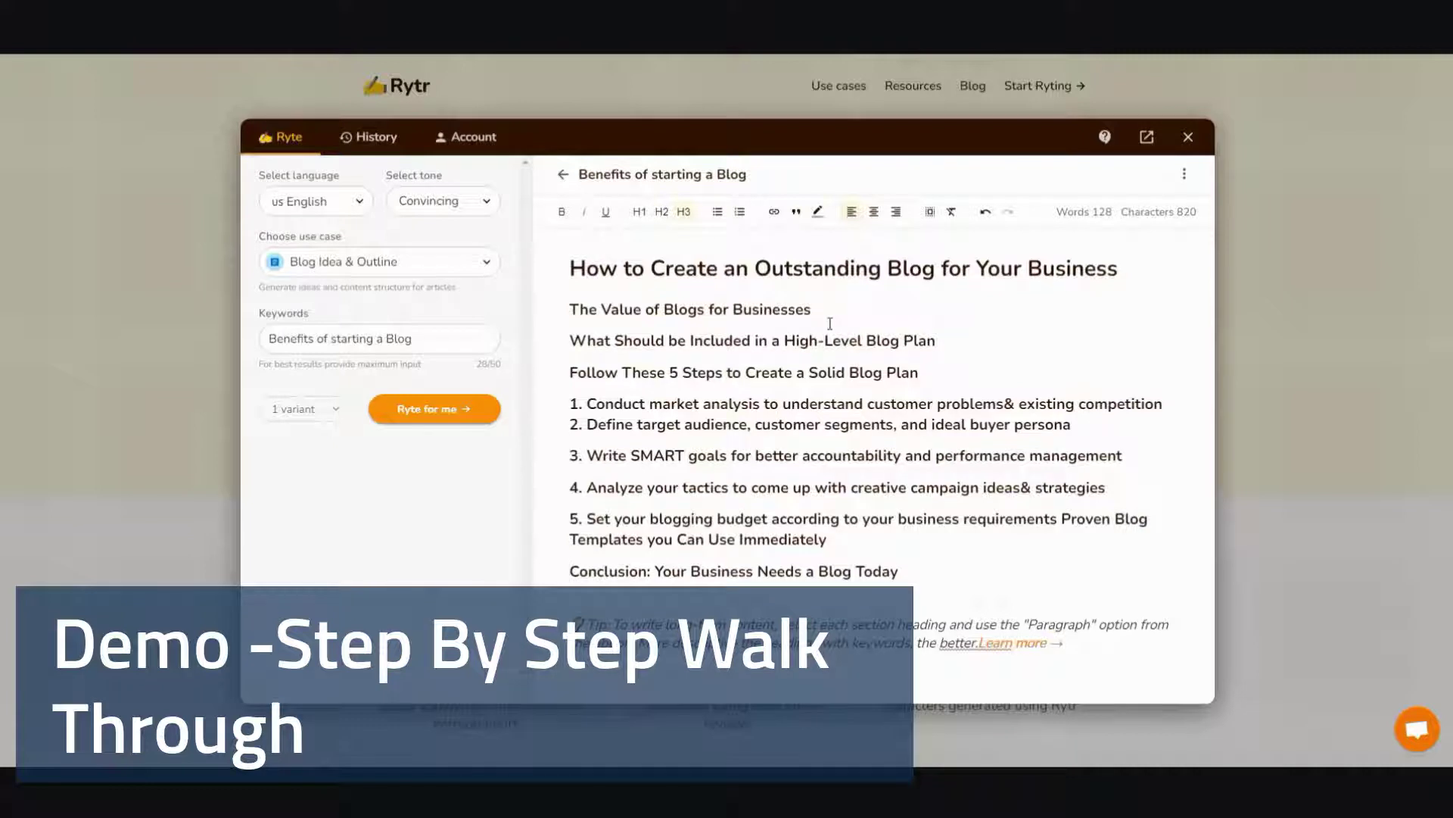
Generate paragraphs under 'The Value of Blogs for Businesses' heading
drag(812, 310, 566, 312)
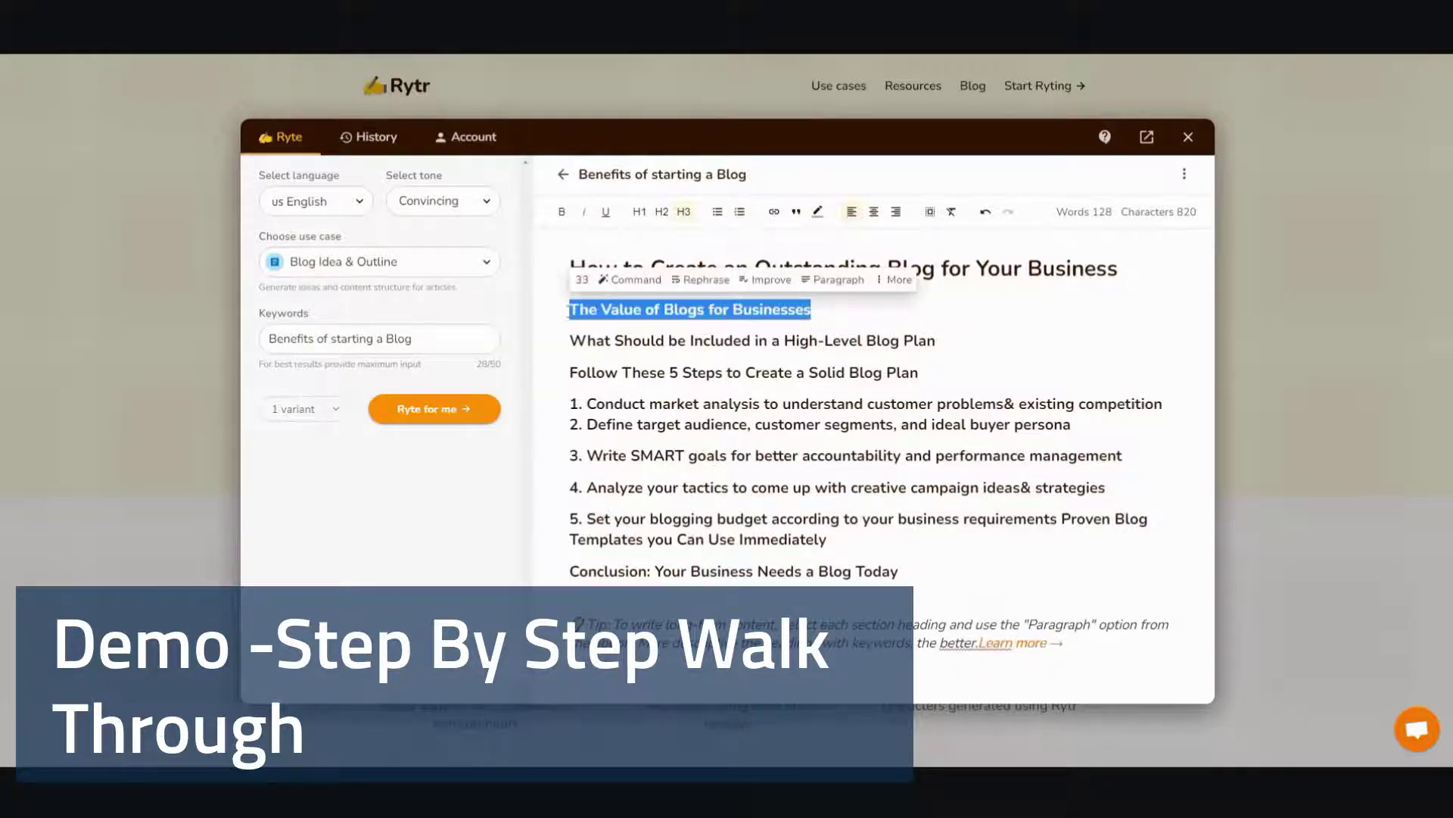
click(841, 284)
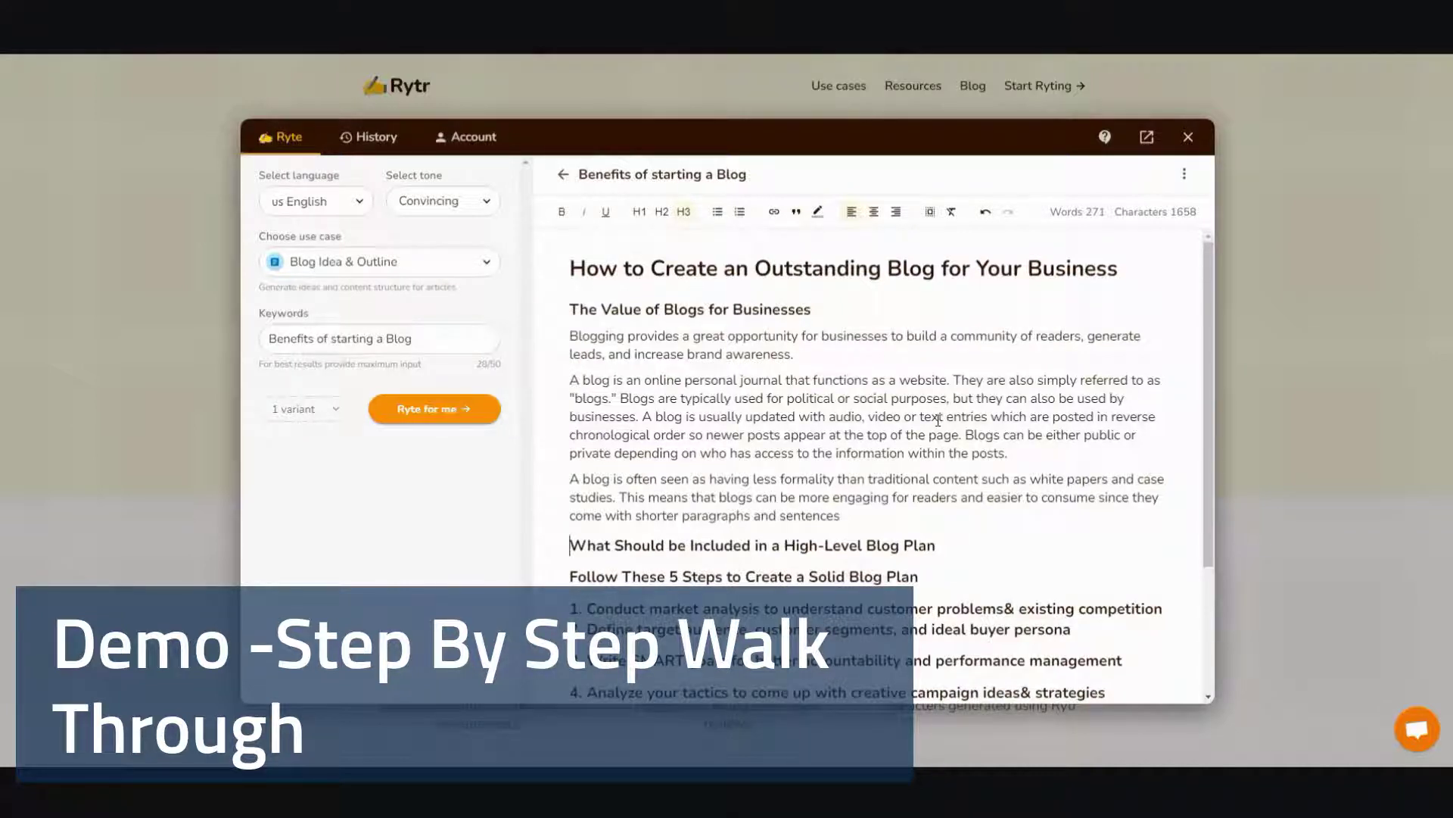
scroll(939, 419, down, 1)
scroll(938, 421, up, 1)
scroll(934, 424, down, 1)
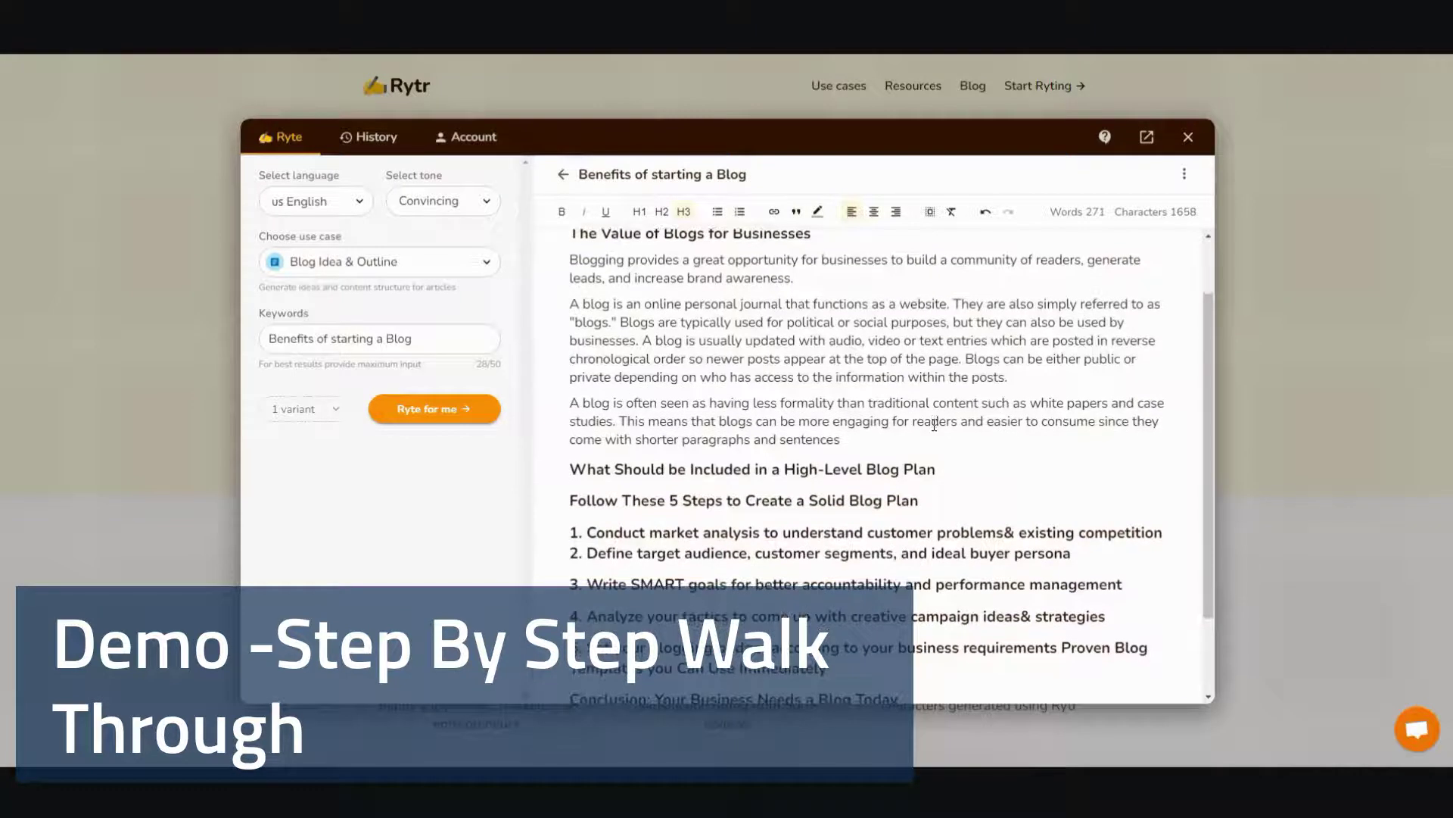
scroll(935, 424, up, 1)
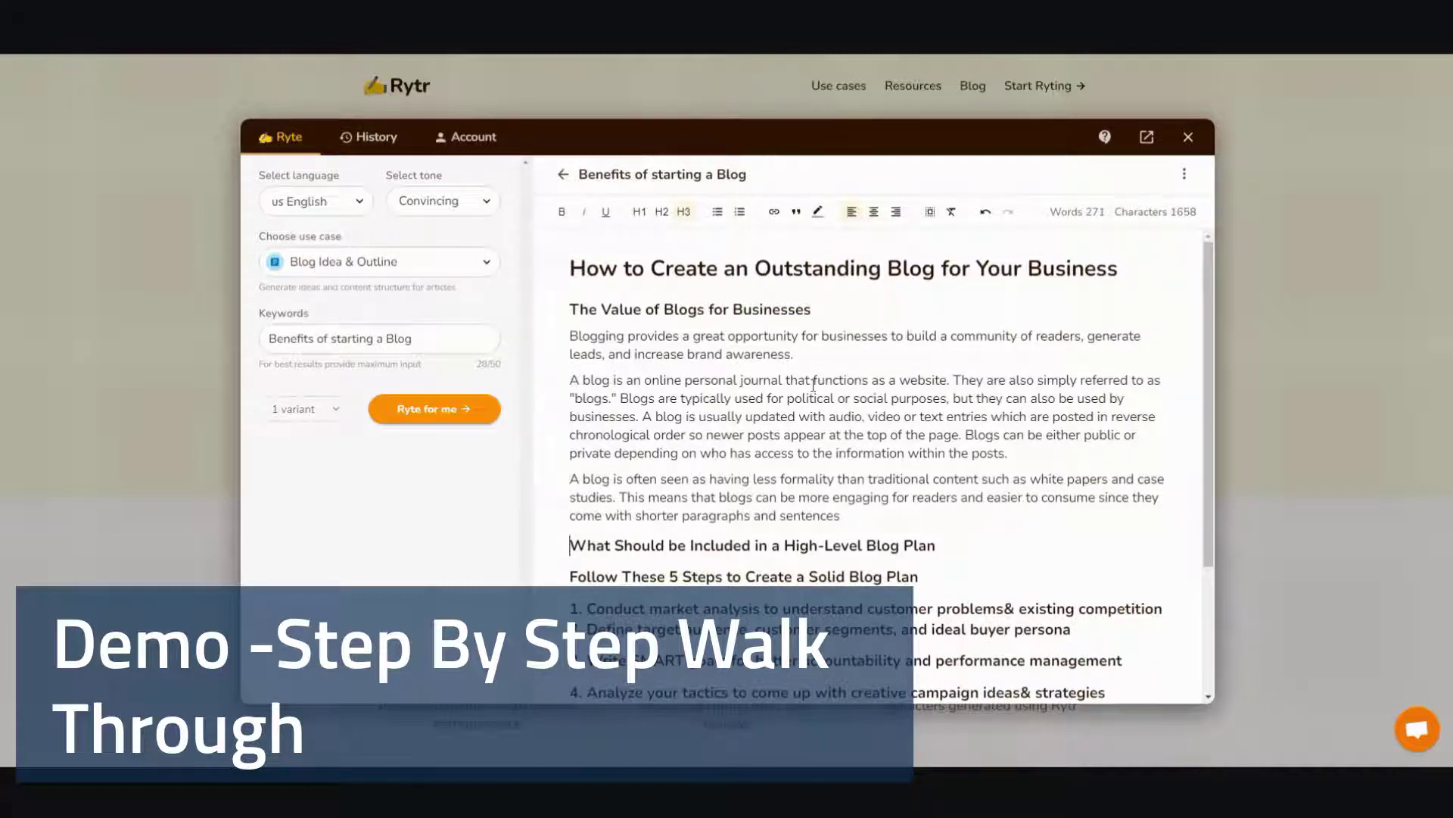
scroll(823, 381, down, 1)
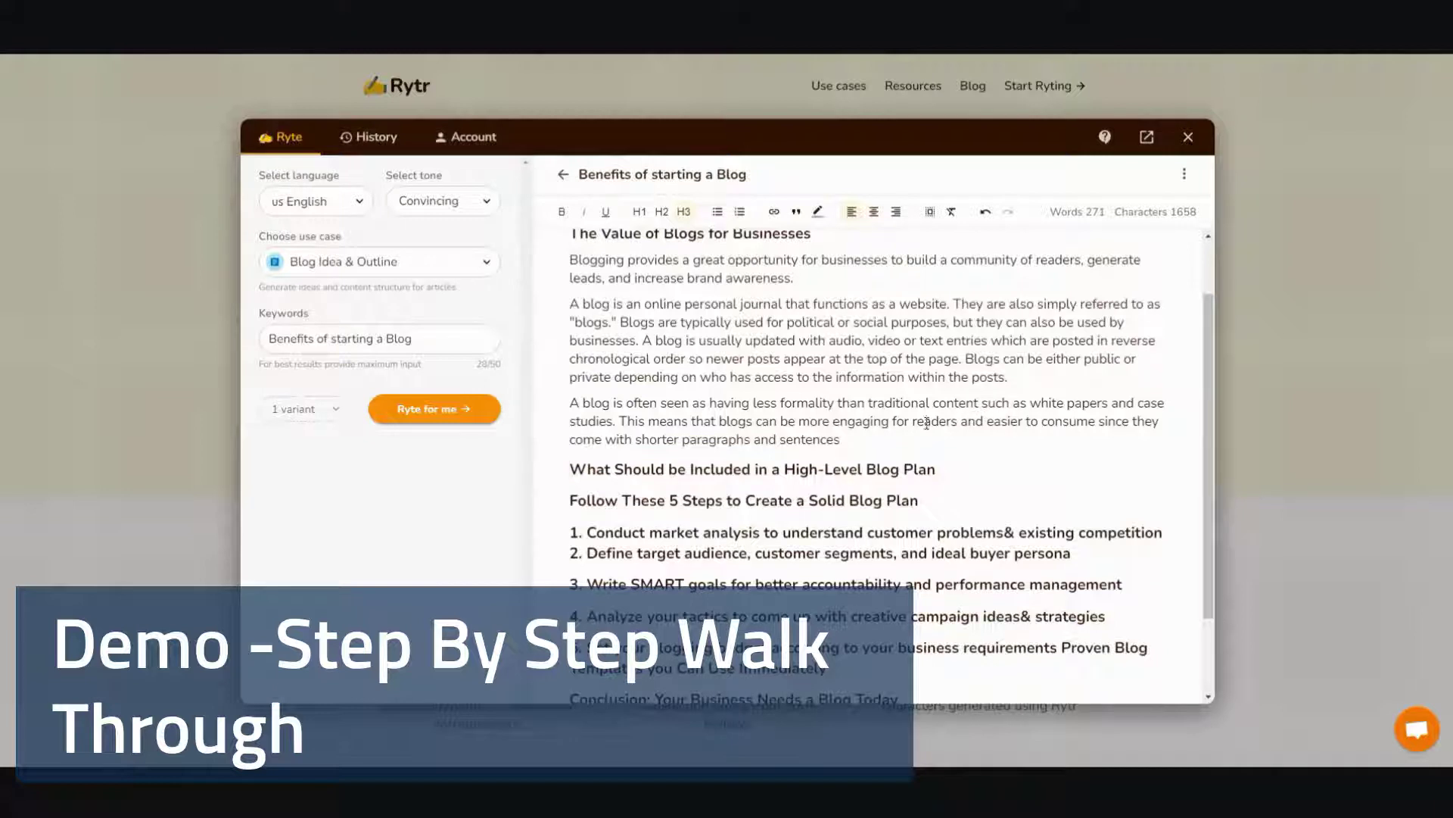
scroll(878, 433, up, 1)
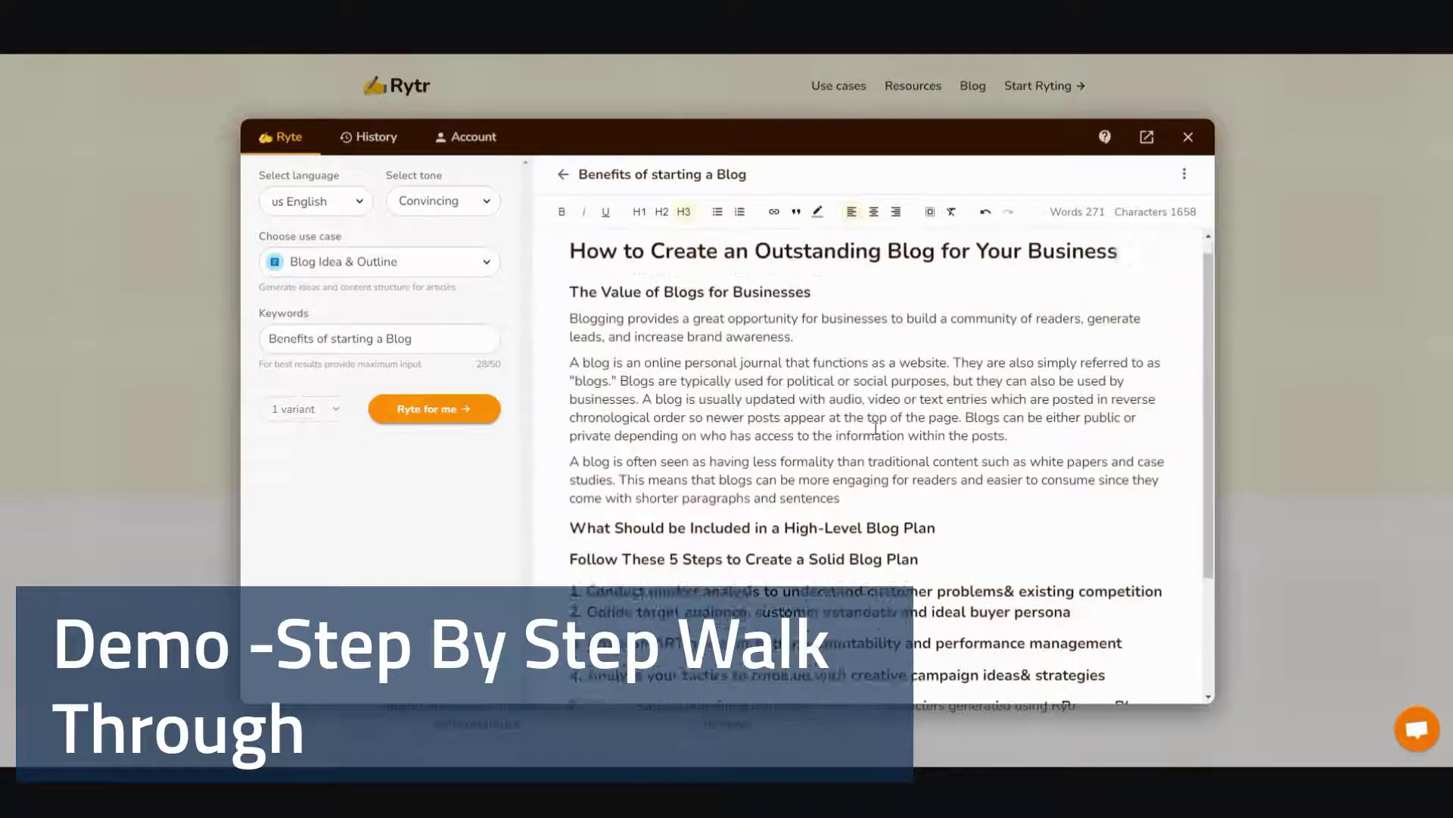
scroll(734, 326, down, 1)
scroll(749, 349, up, 1)
scroll(761, 367, down, 2)
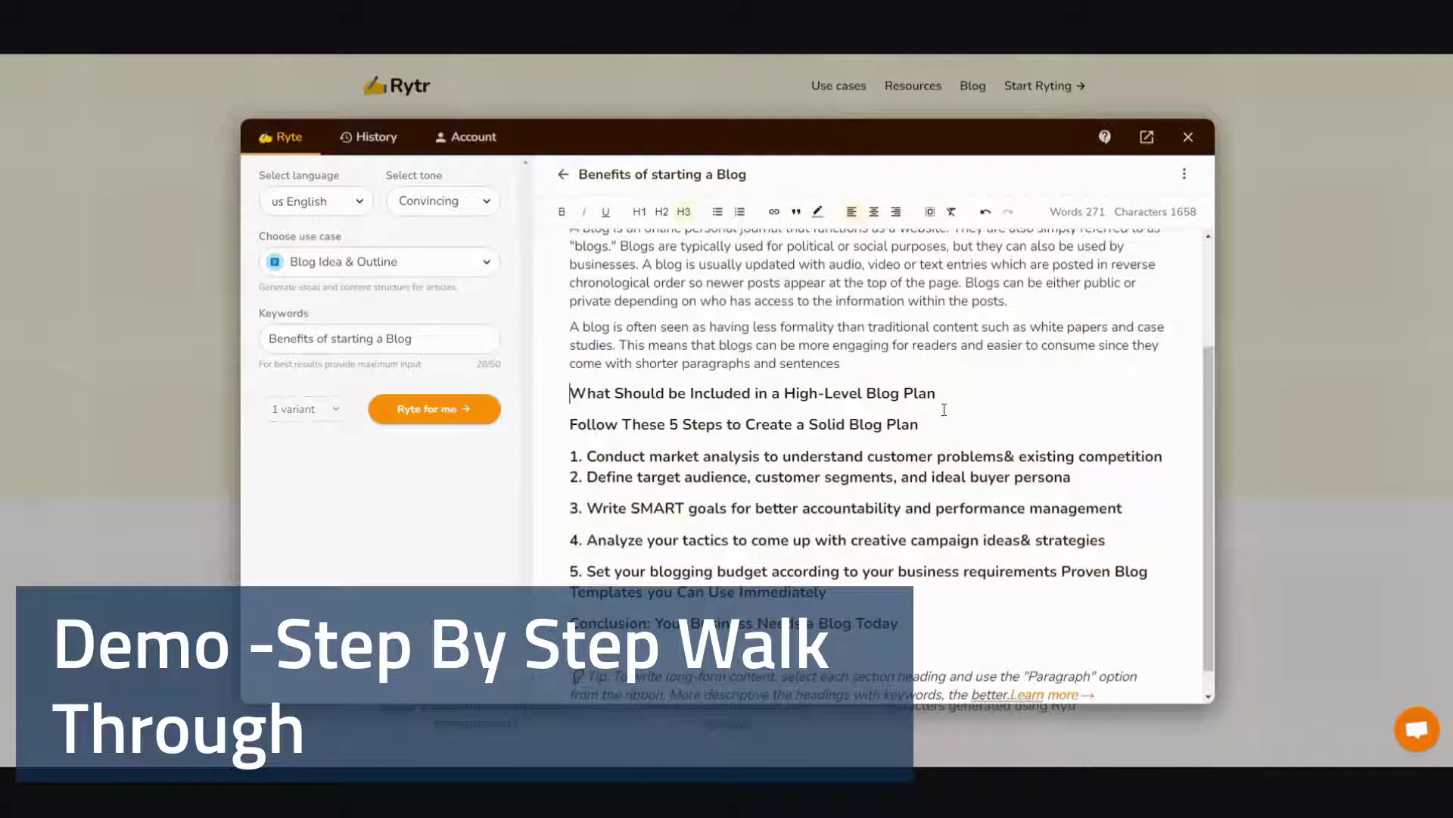
Generate a paragraph for 'What Should be Included in a High-Level Blog Plan'
drag(944, 400, 574, 400)
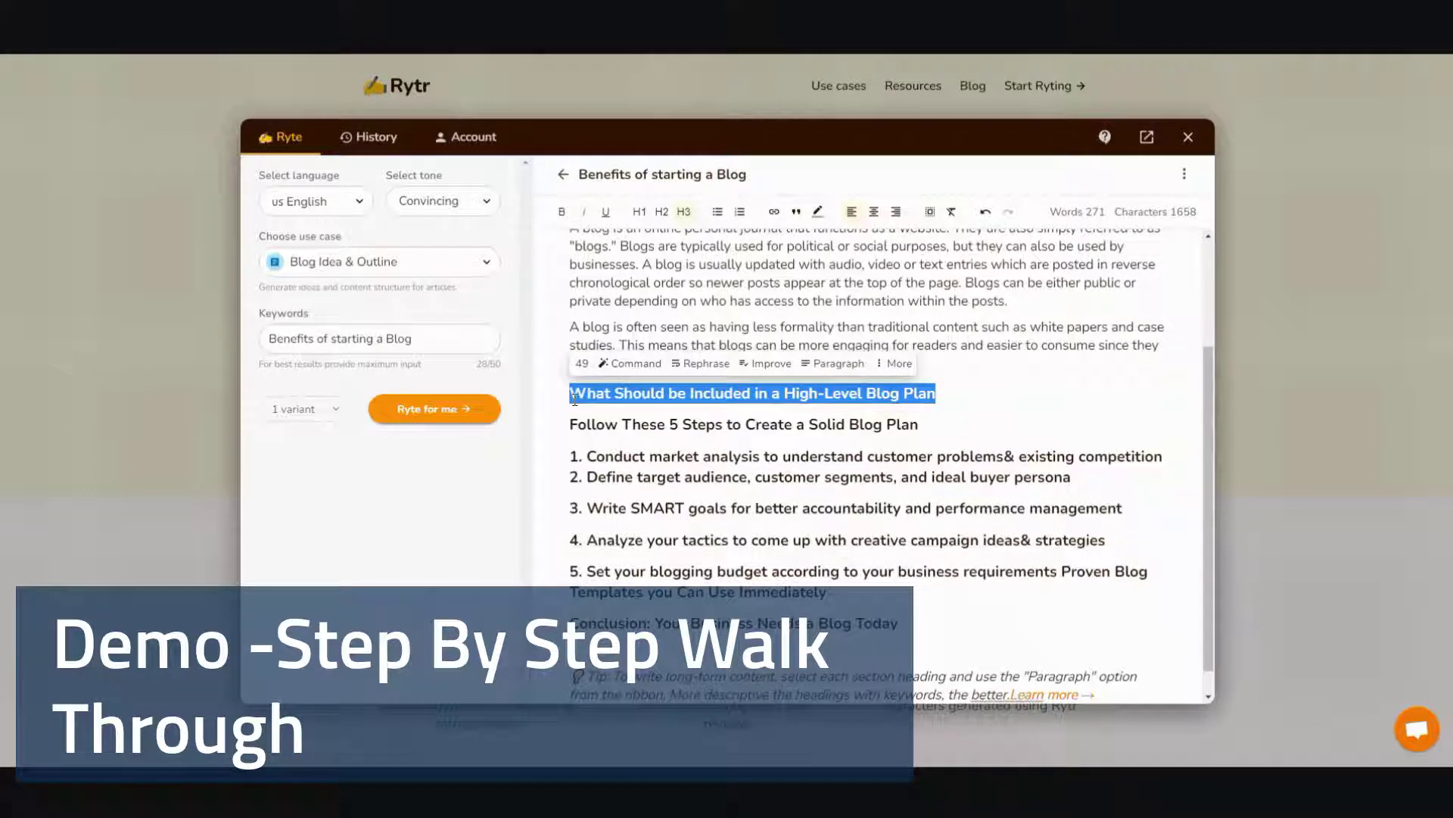
click(824, 365)
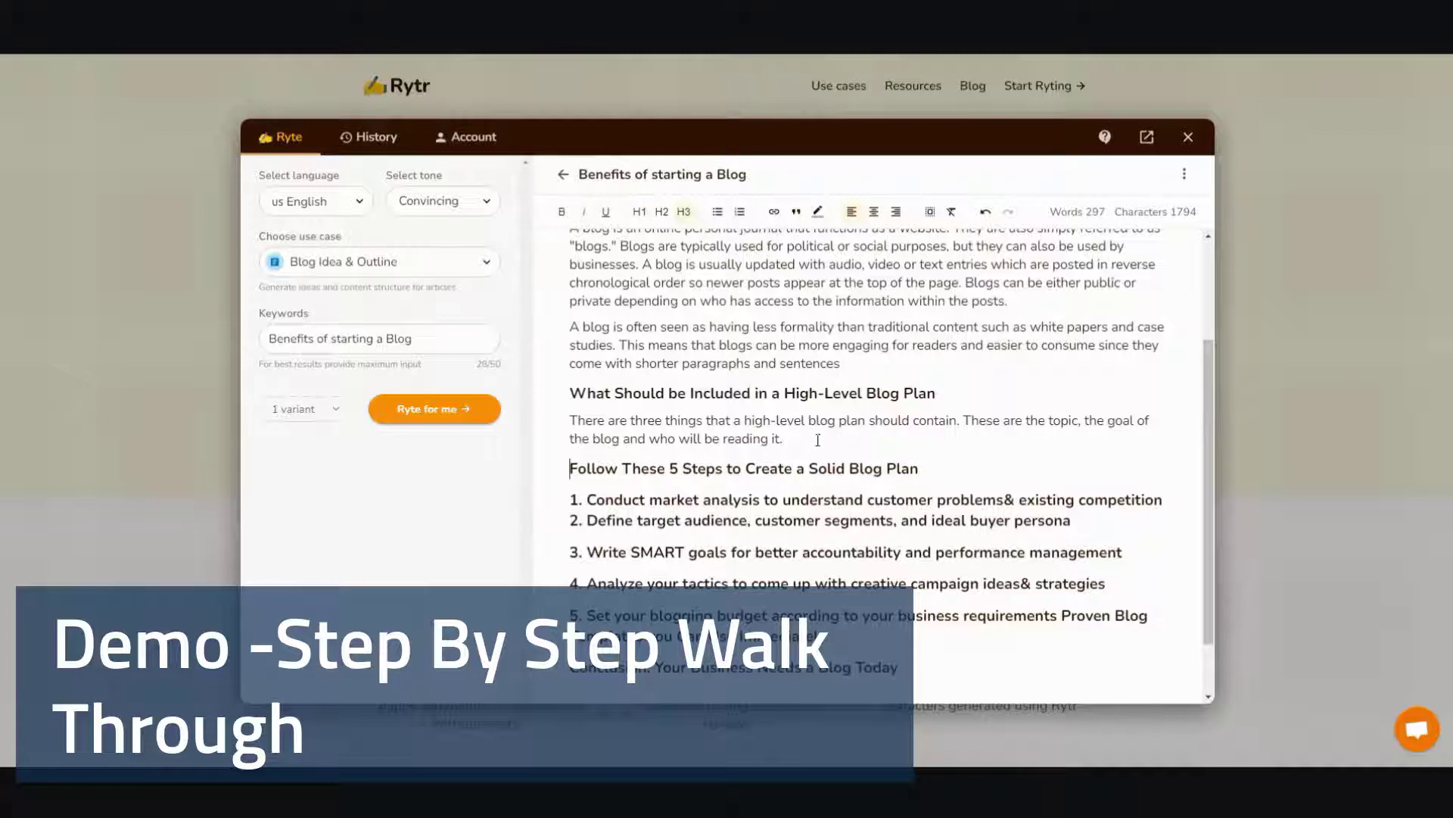
scroll(810, 440, down, 1)
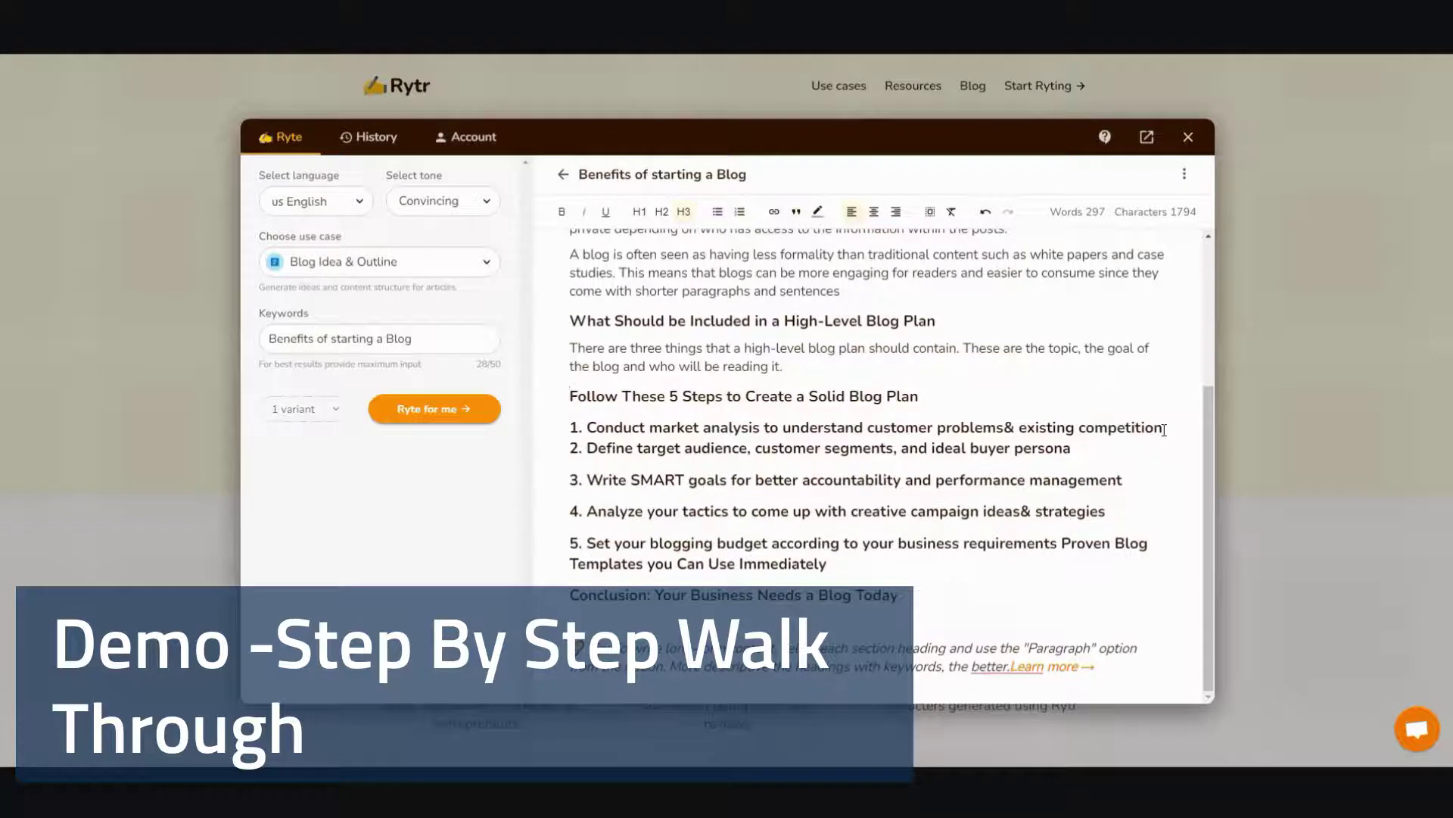
Generate paragraphs under step 1 on conducting market analysis
drag(1163, 430, 587, 427)
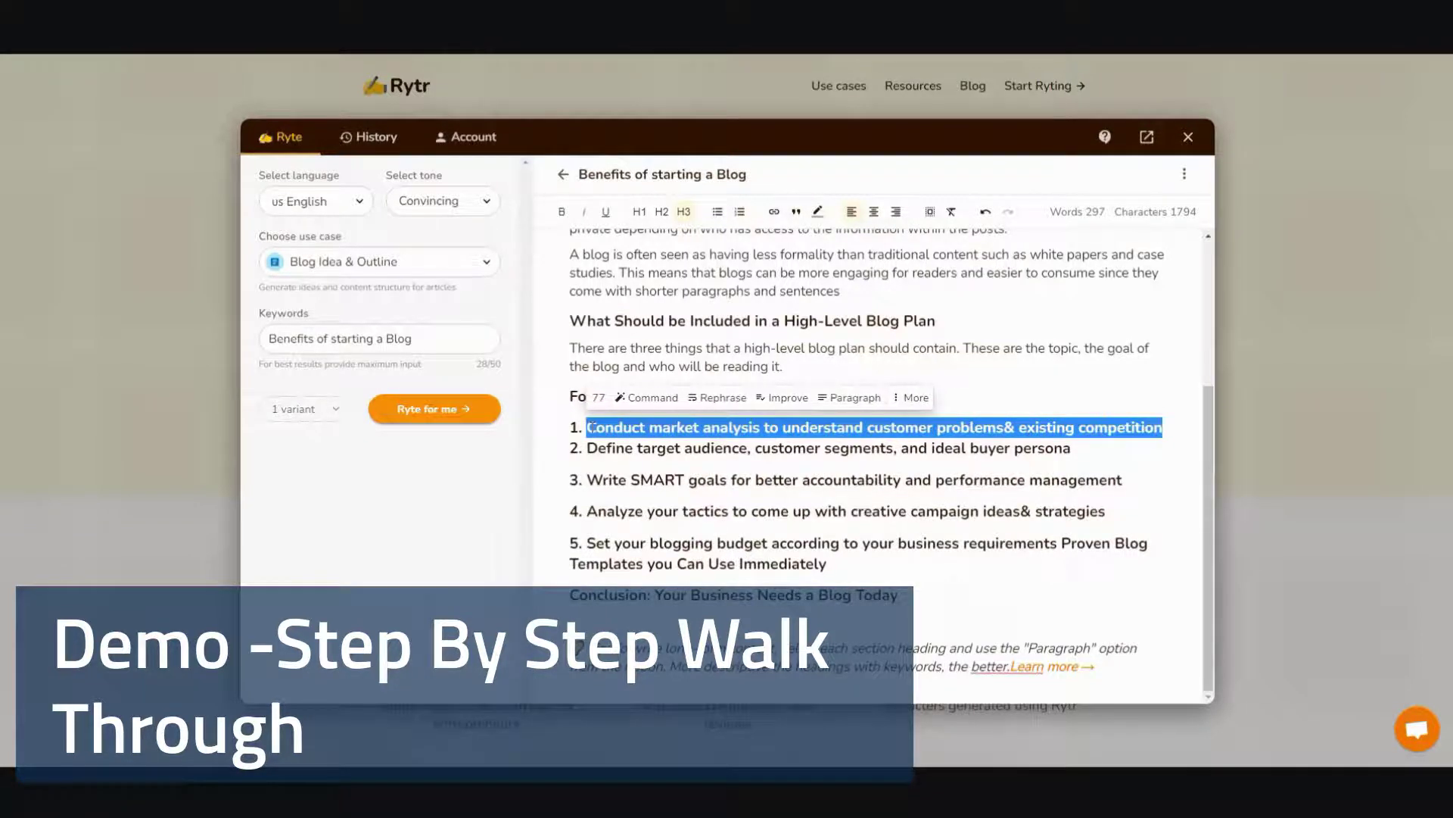
click(832, 408)
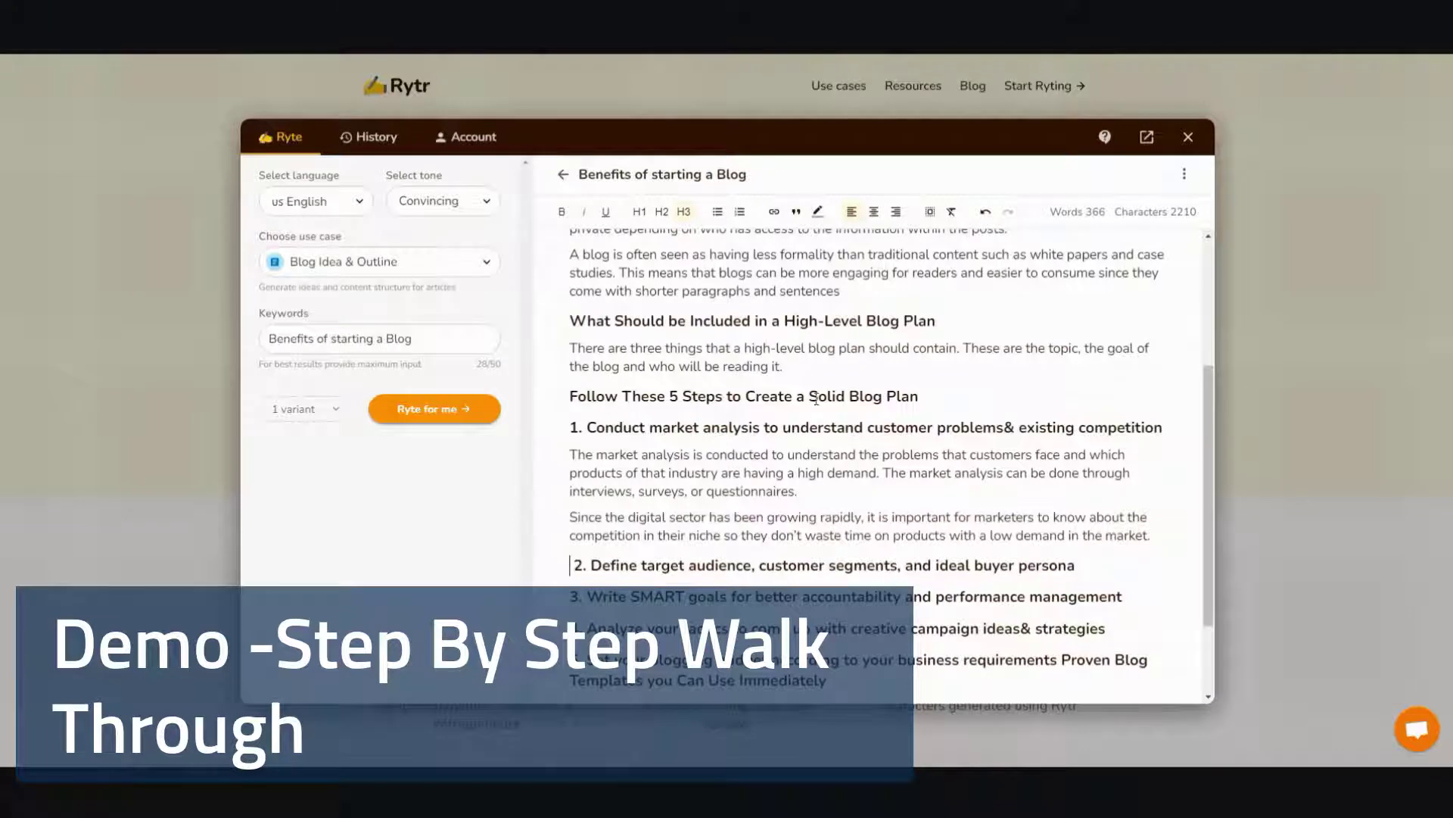
scroll(817, 512, down, 3)
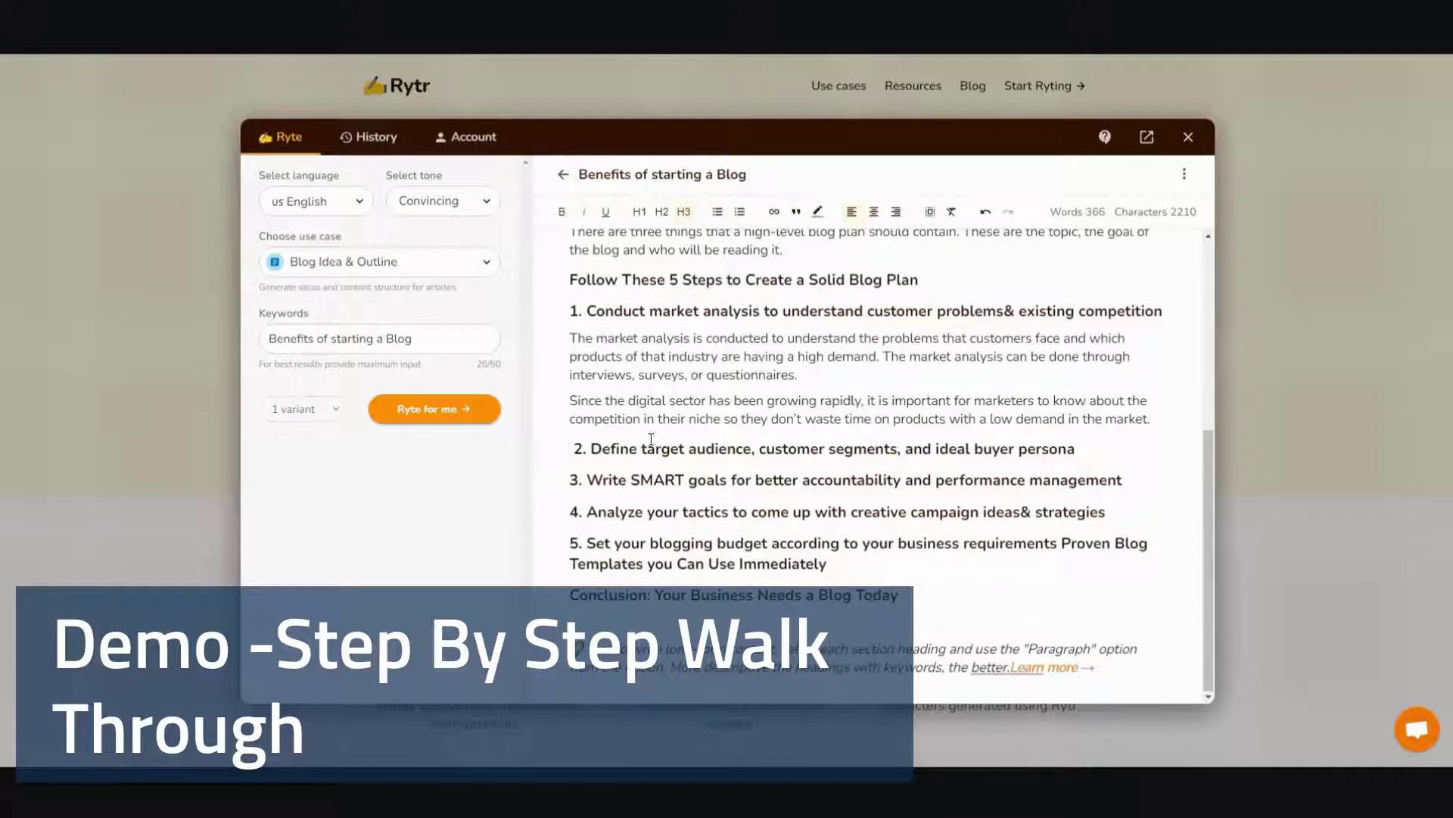
Remove the stray space before heading 2 and generate a paragraph for it
key(Delete)
key(End)
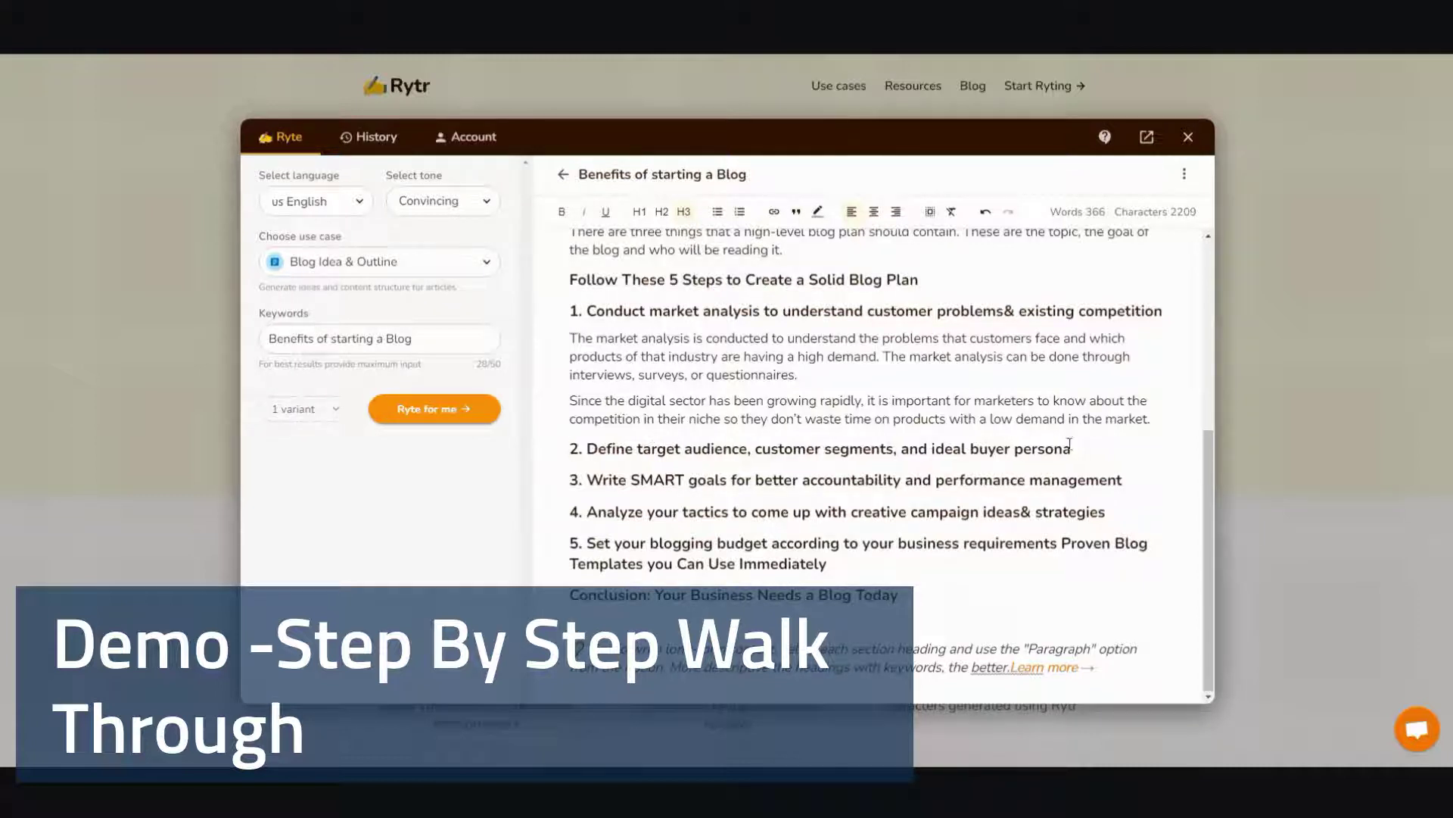
shift+click(649, 454)
shift+click(584, 455)
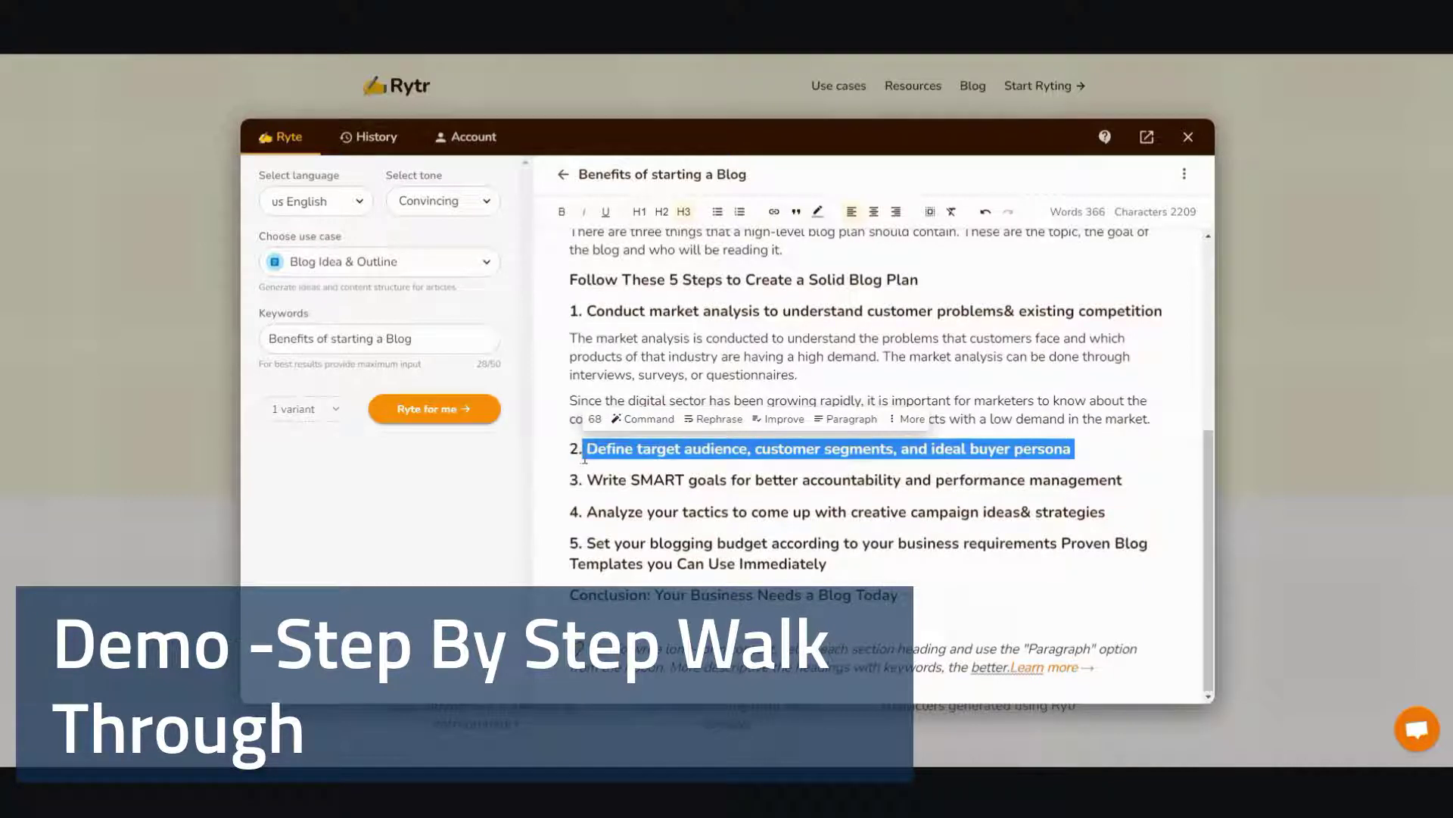
click(839, 422)
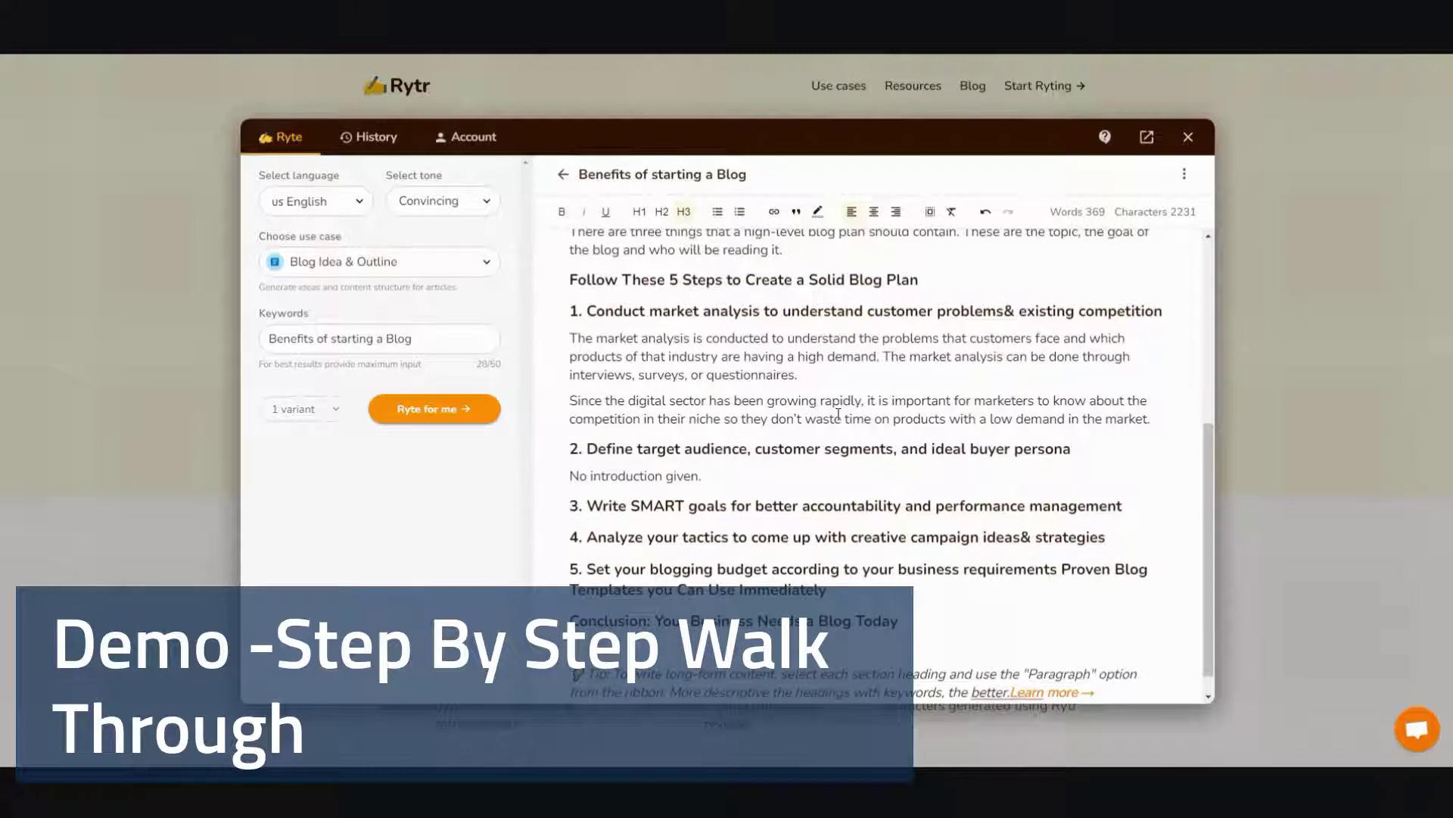
Delete the 'No introduction given.' output and regenerate heading 2's paragraphs
drag(709, 479, 569, 477)
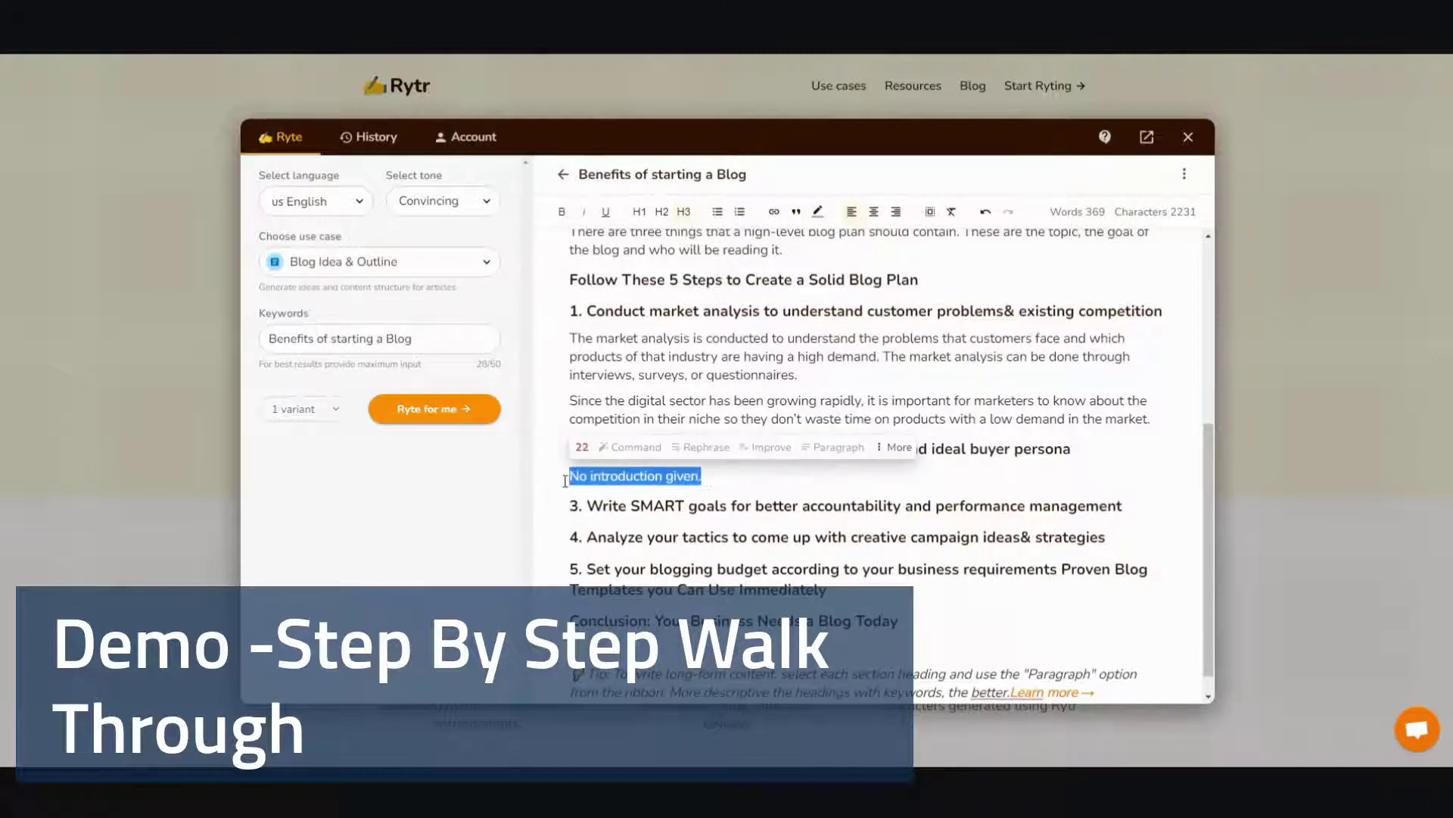
key(BackSpace)
drag(1071, 448, 587, 450)
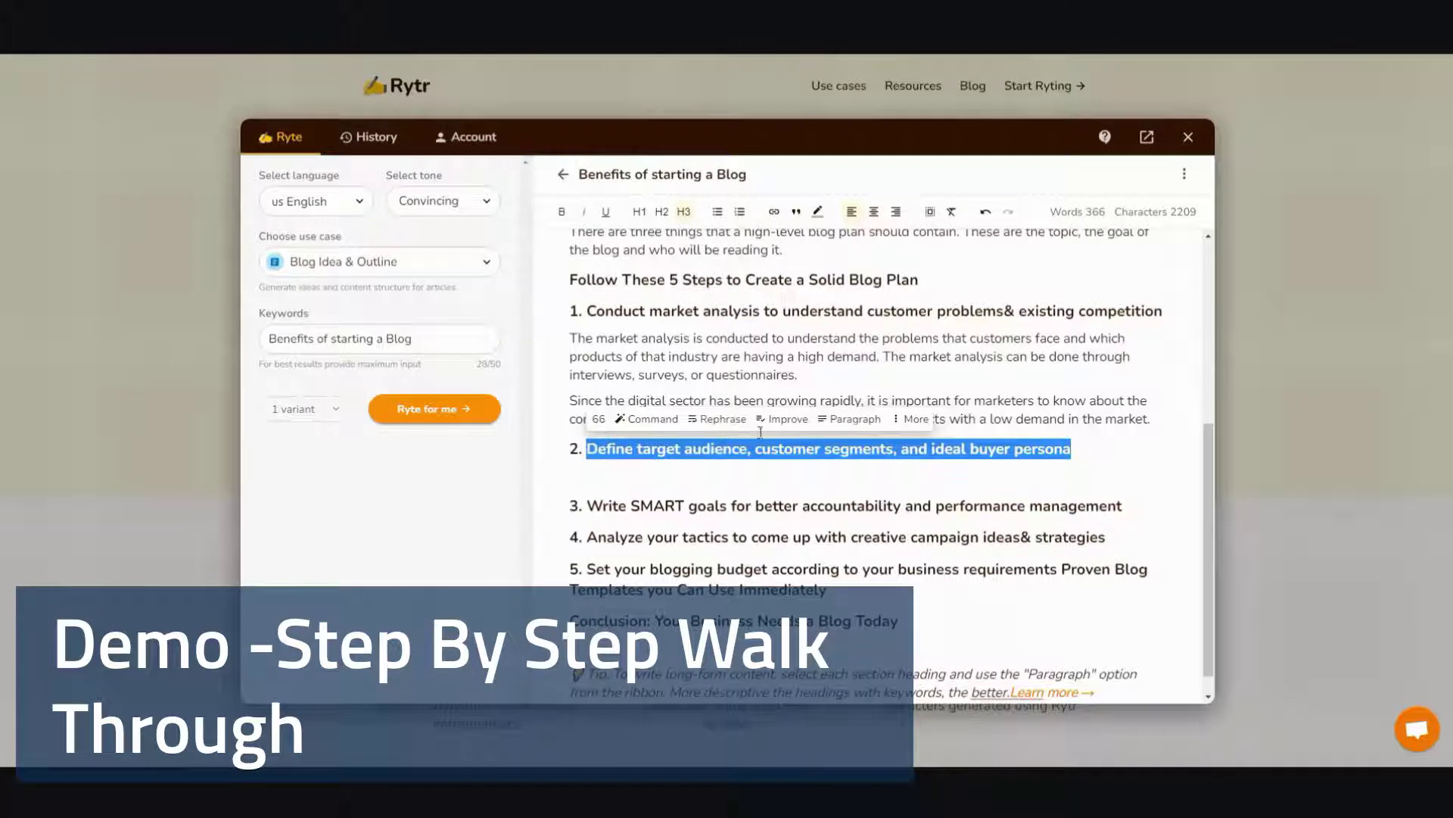
click(856, 421)
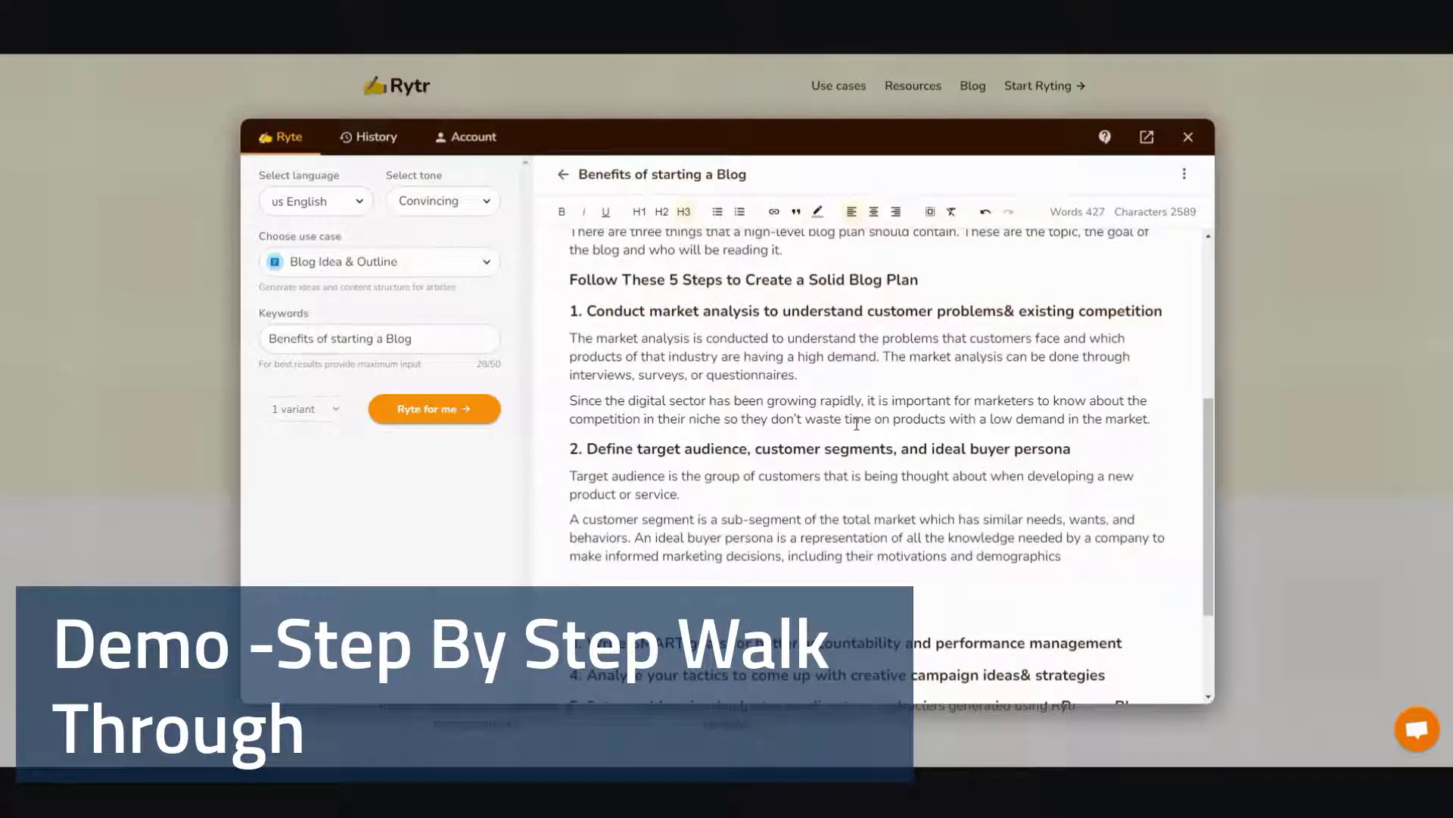
Remove the blank line above heading 3 and generate SMART goals text under it
scroll(785, 502, down, 2)
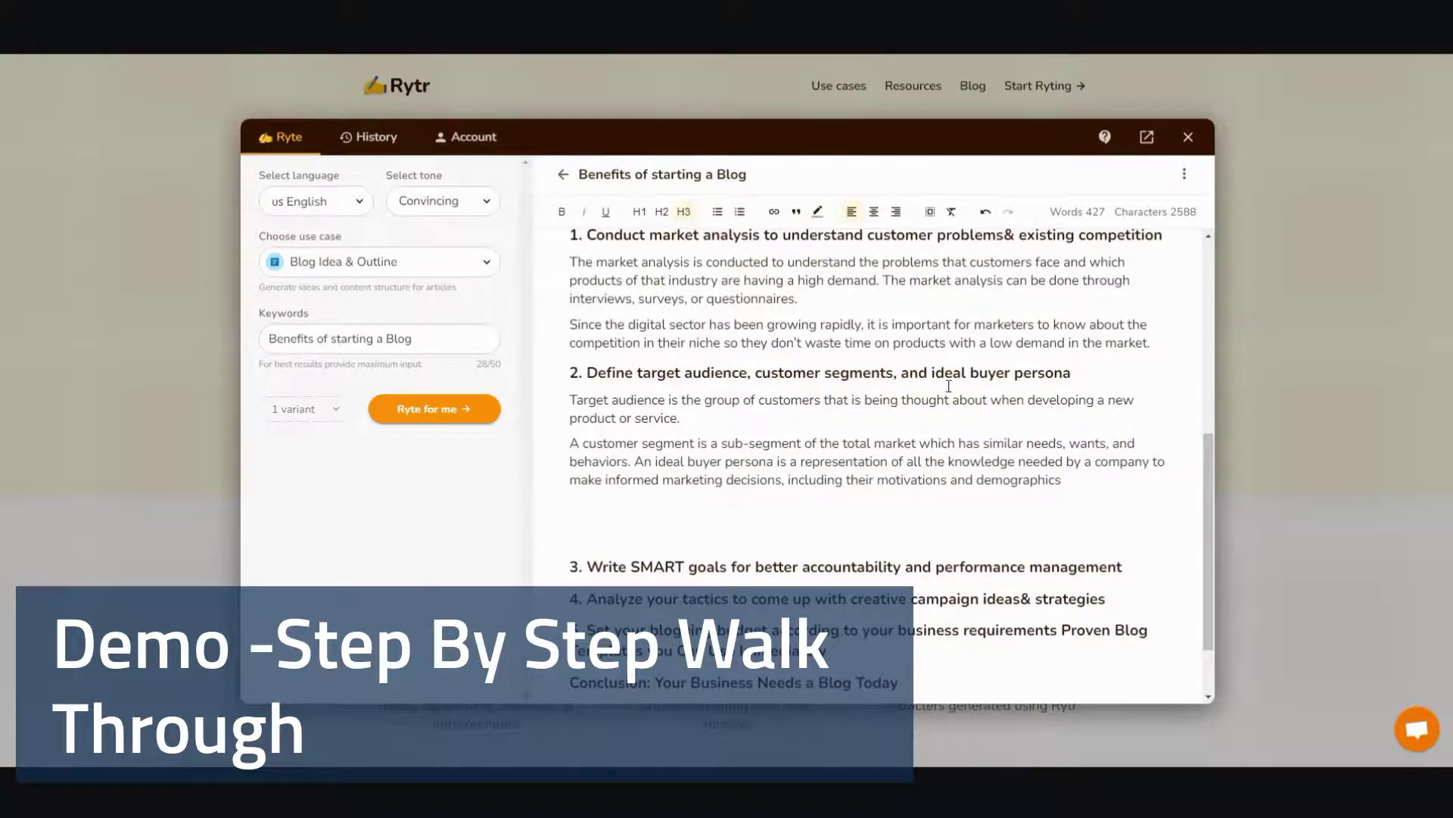
key(Delete)
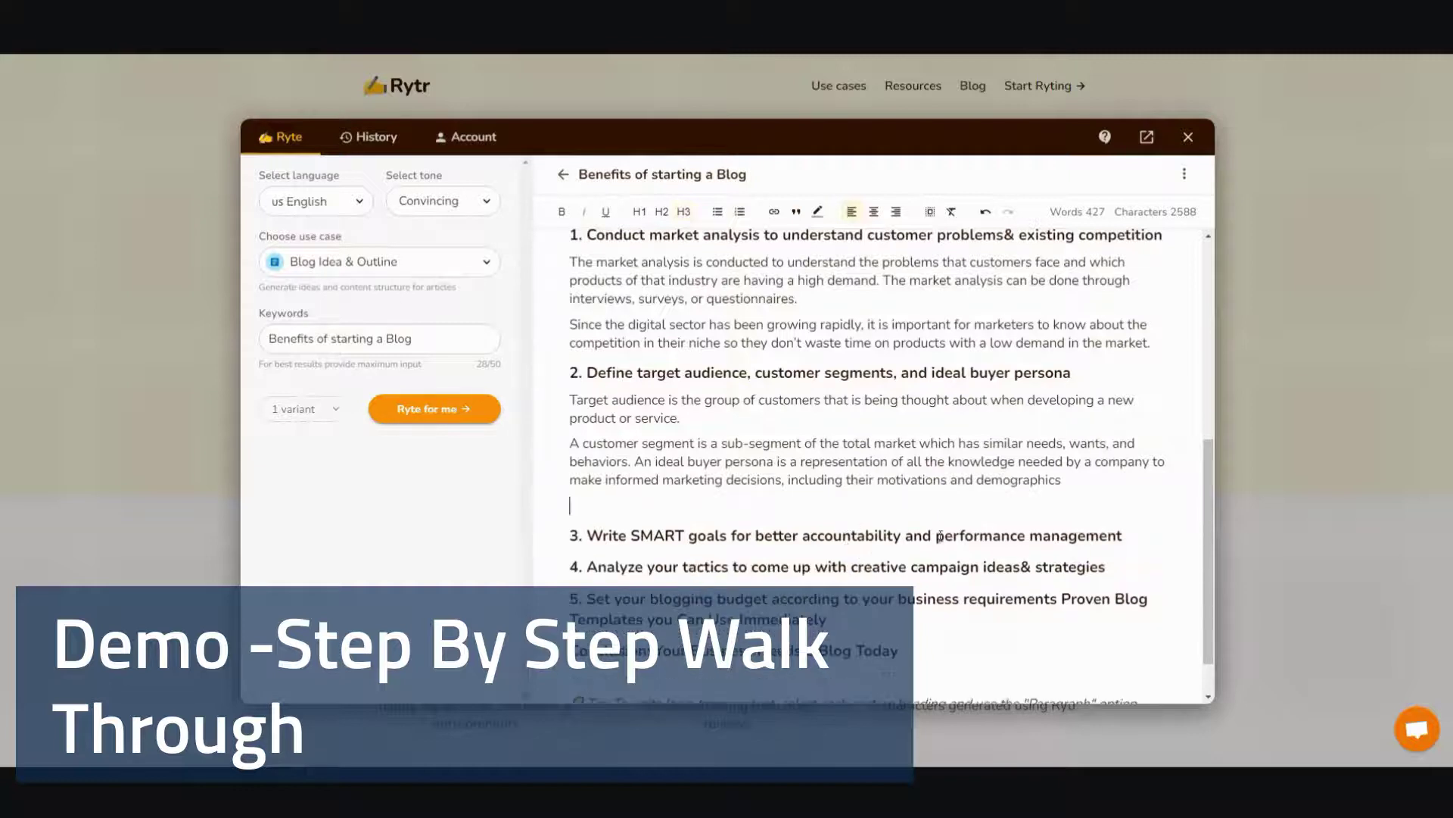
drag(1138, 535, 588, 535)
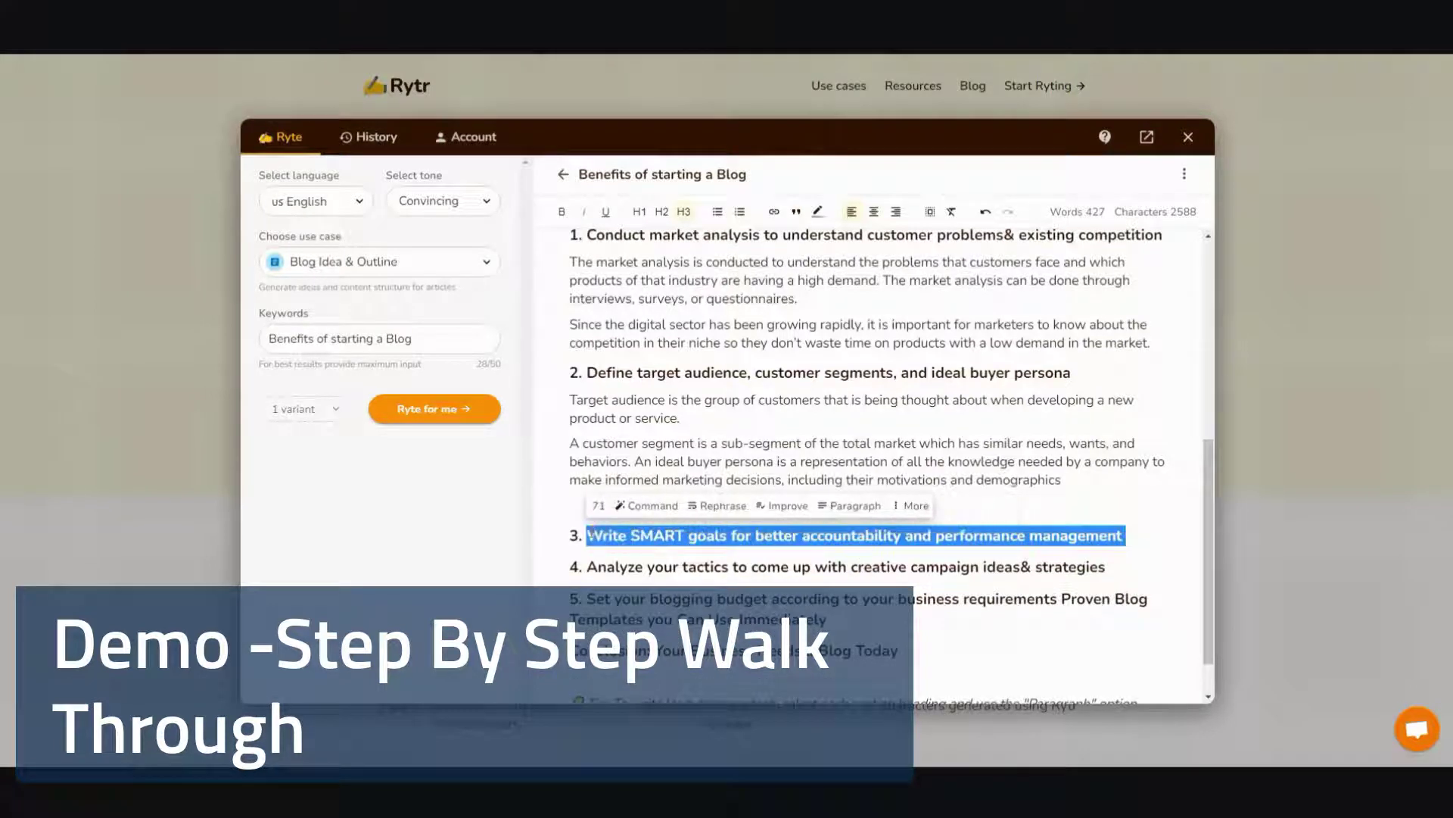
click(859, 506)
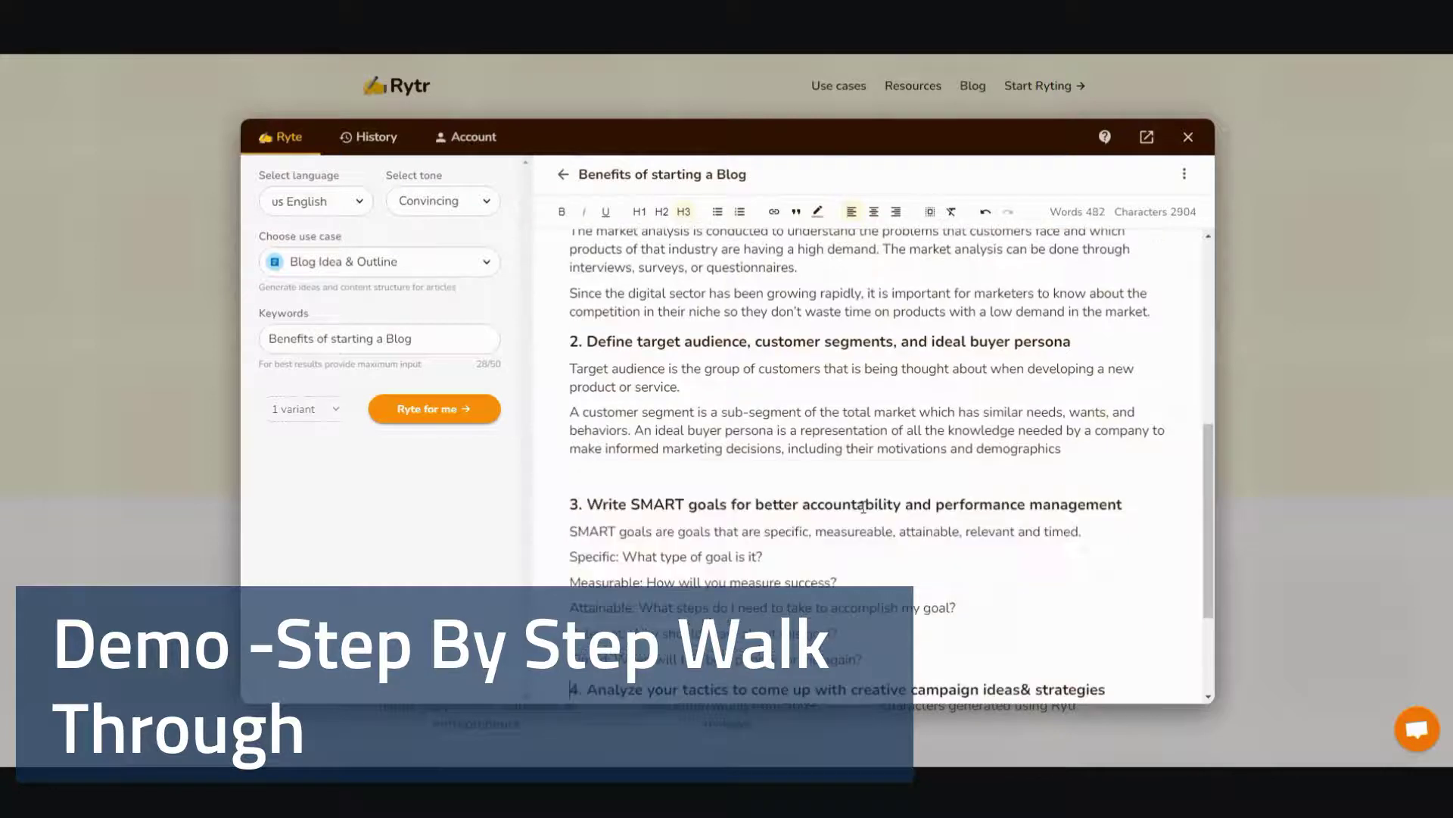
scroll(863, 505, down, 2)
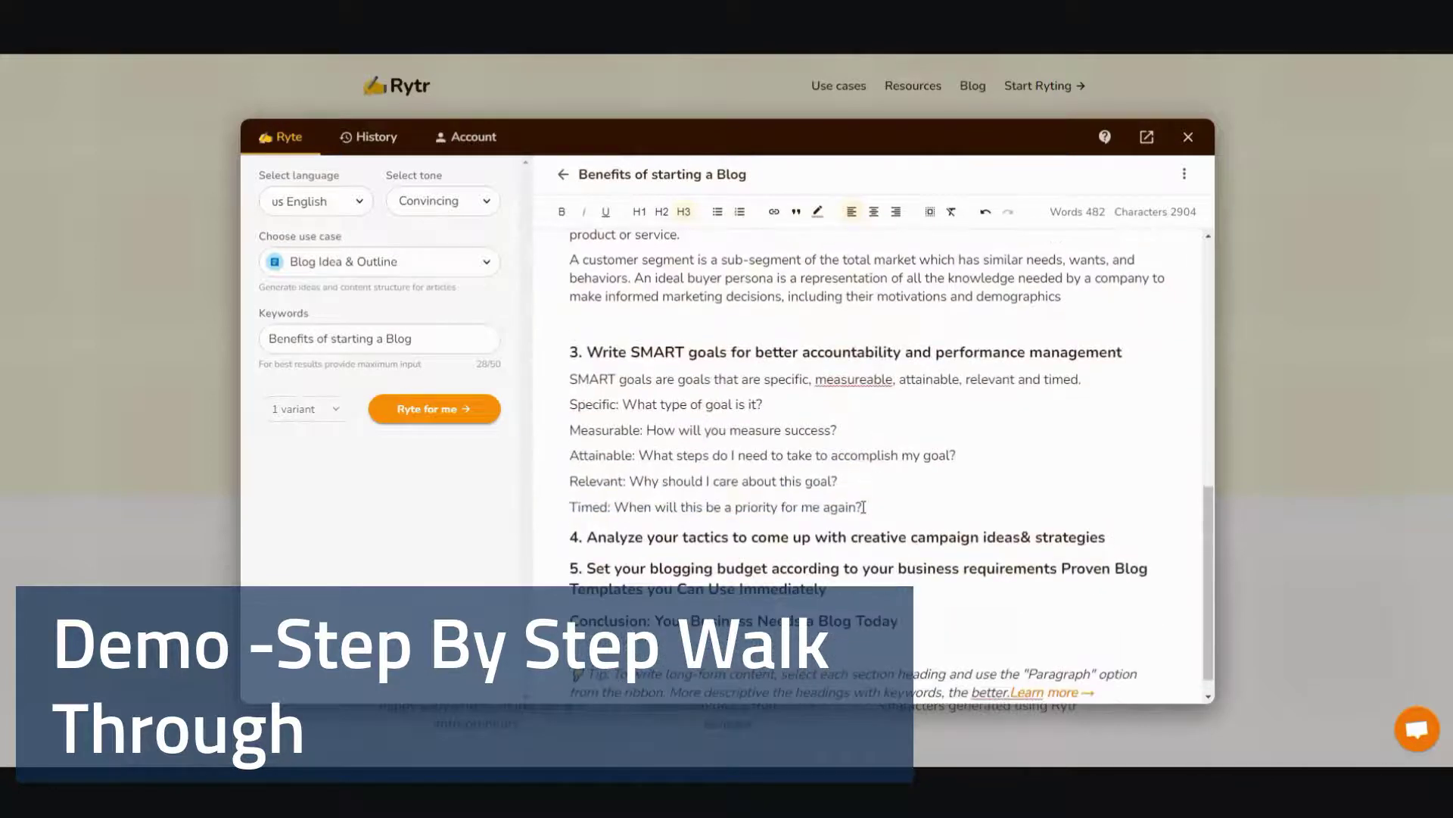
Generate paragraphs under heading 4 on analyzing campaign tactics
drag(1121, 537, 586, 537)
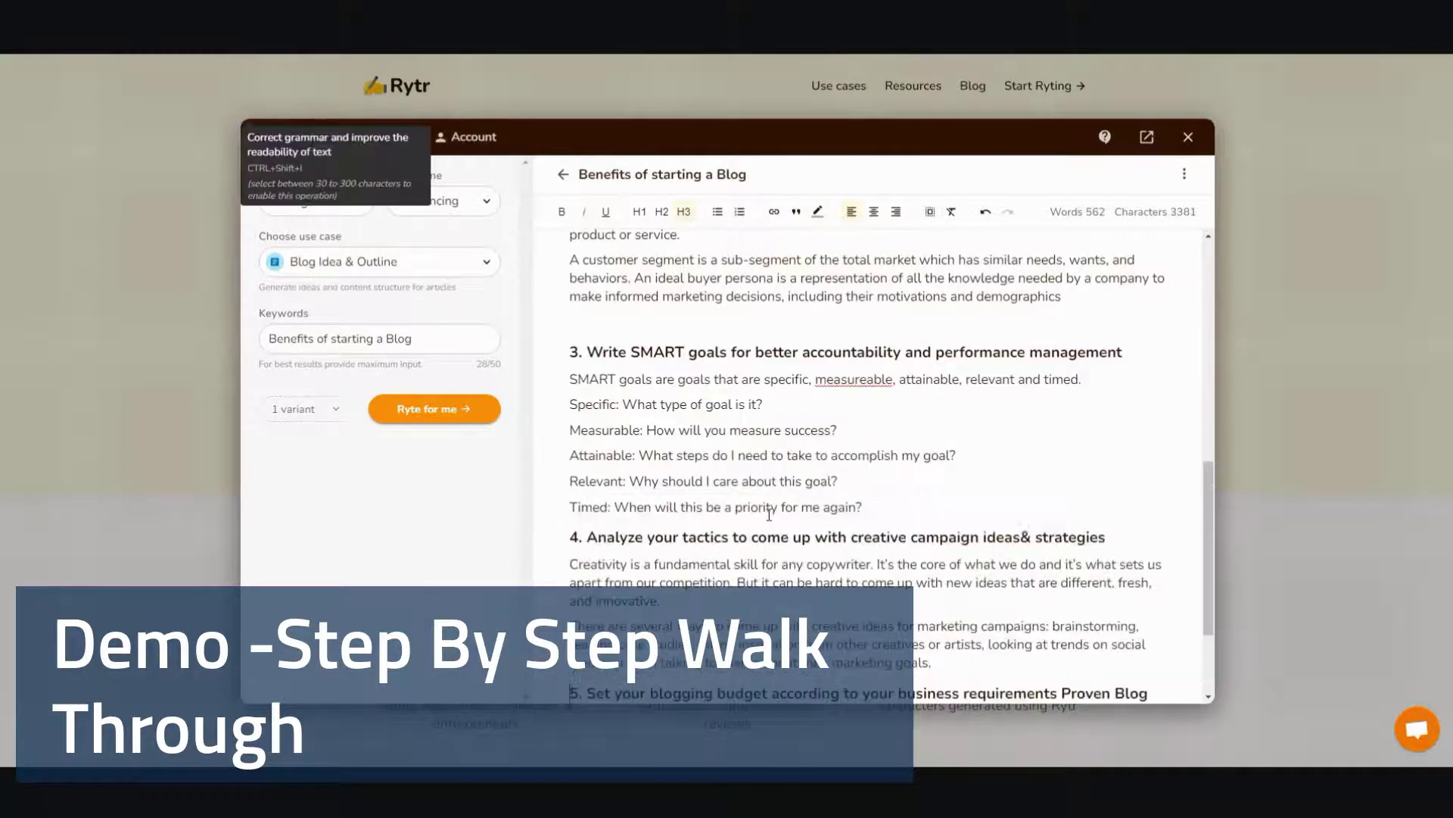
scroll(769, 515, down, 2)
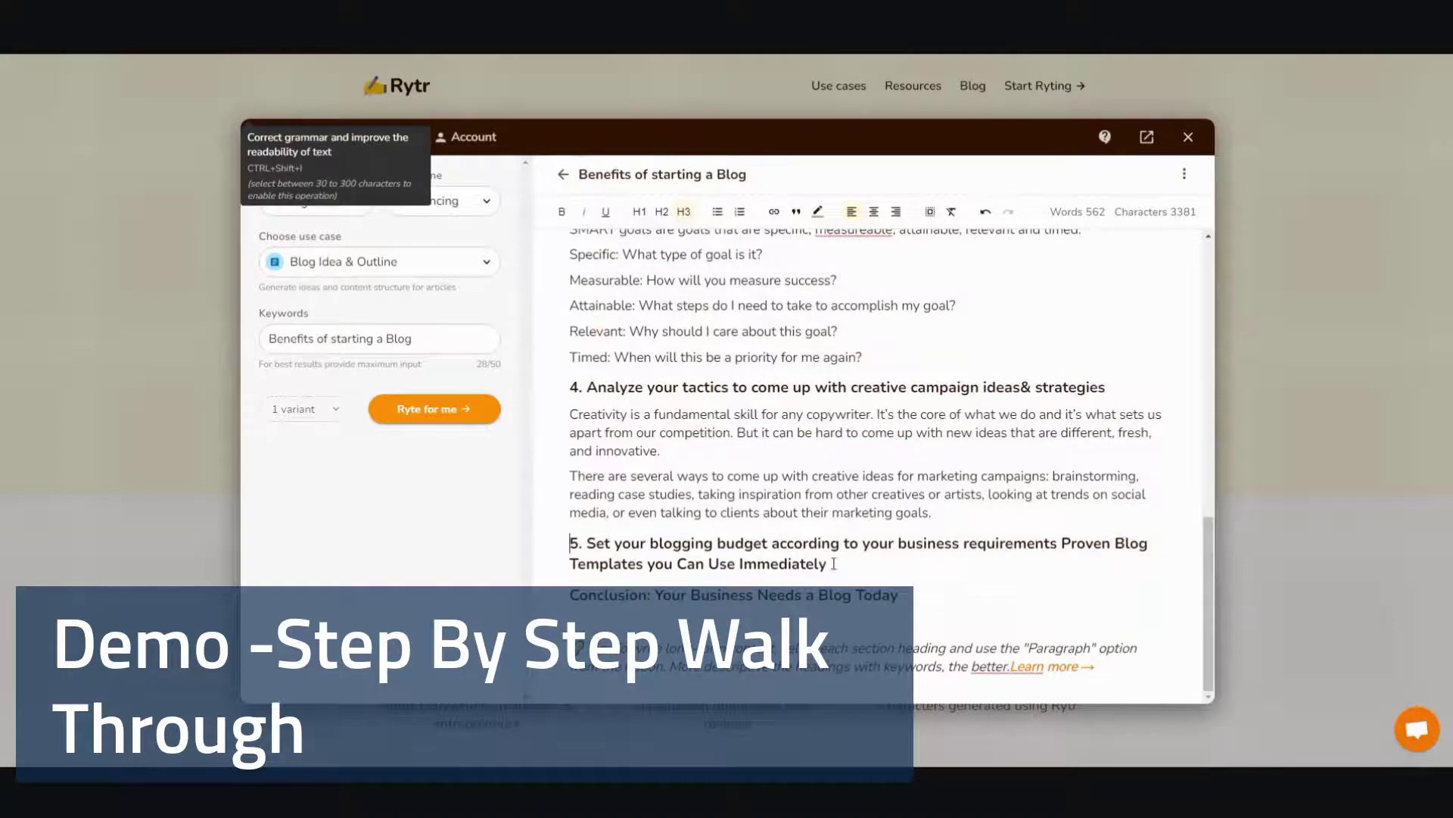
Generate paragraphs under the blogging budget heading, then select the Conclusion heading text
drag(834, 564, 588, 543)
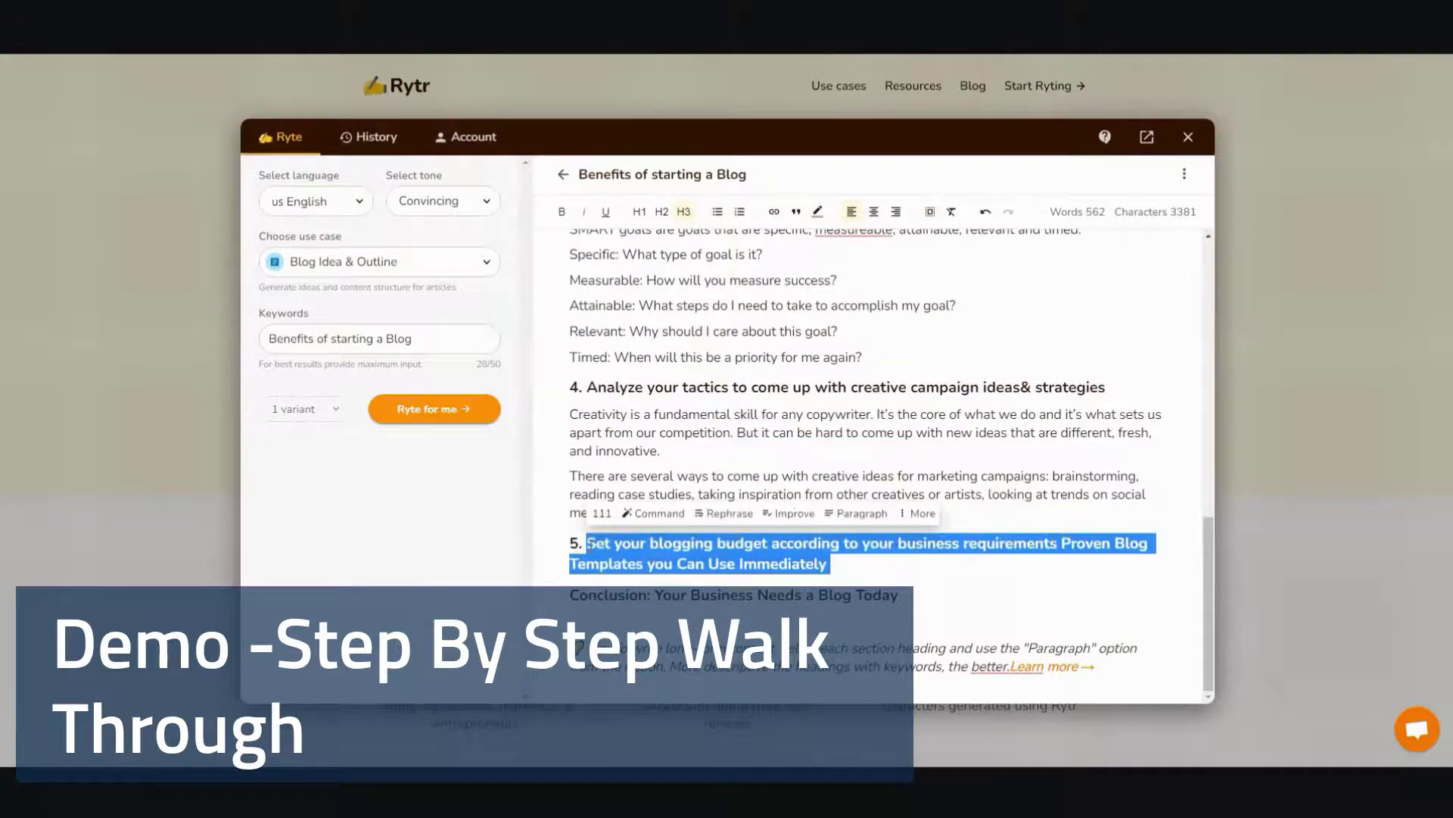
click(858, 515)
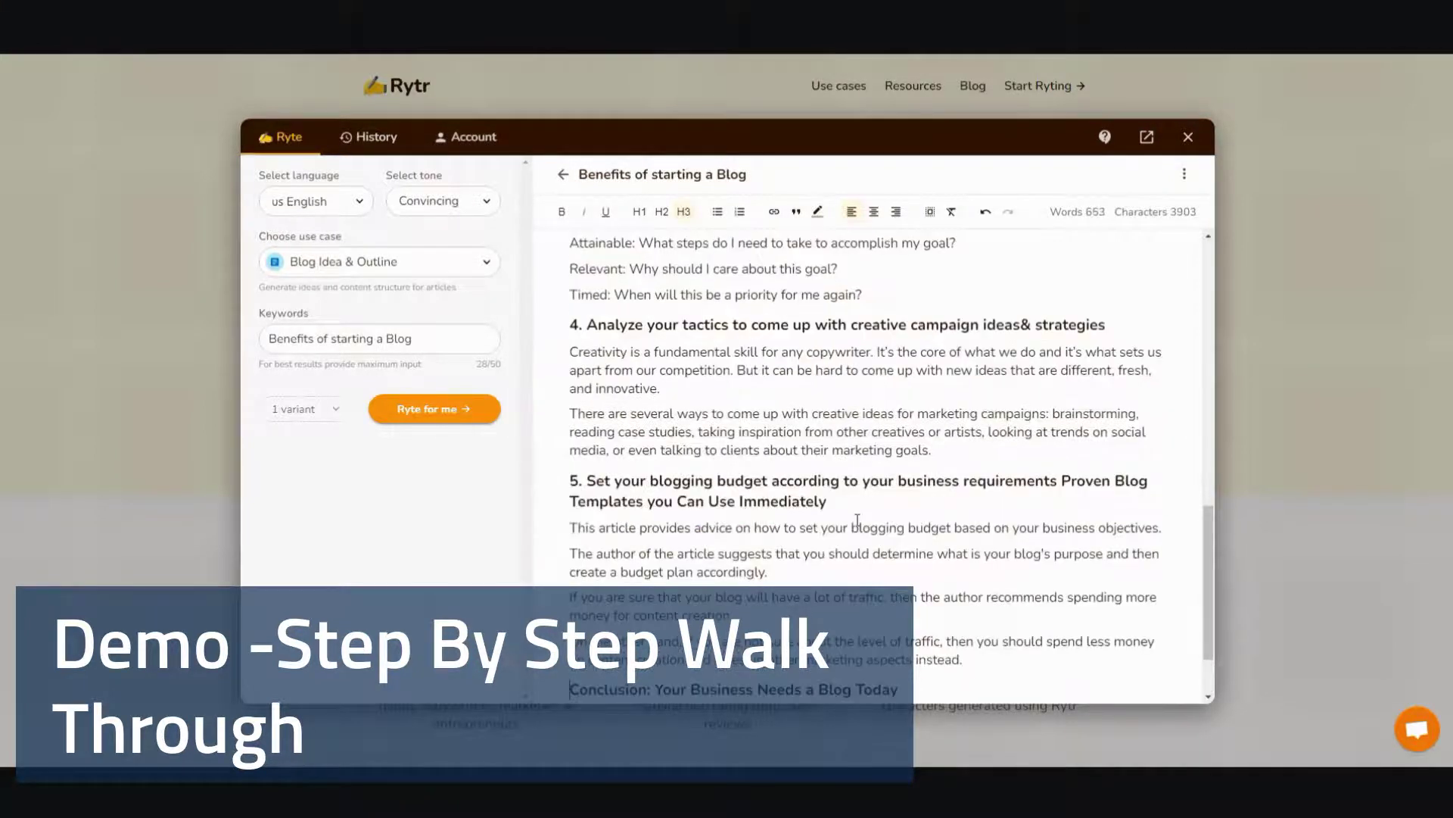
scroll(858, 521, down, 1)
drag(897, 595, 656, 598)
Generate three paragraphs under 'Conclusion: Your Business Needs a Blog Today' and return to the document top
click(907, 569)
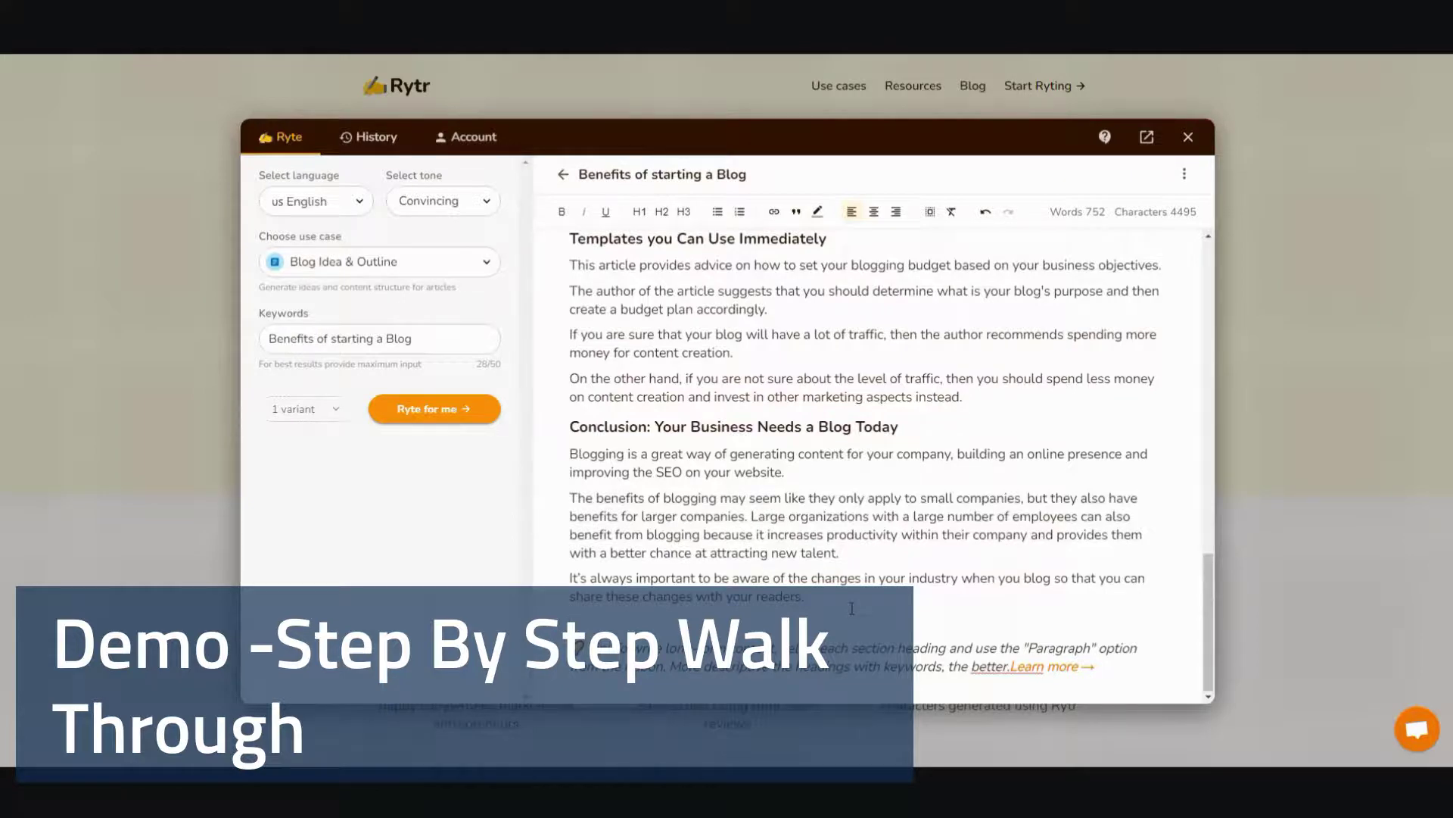
scroll(852, 608, up, 15)
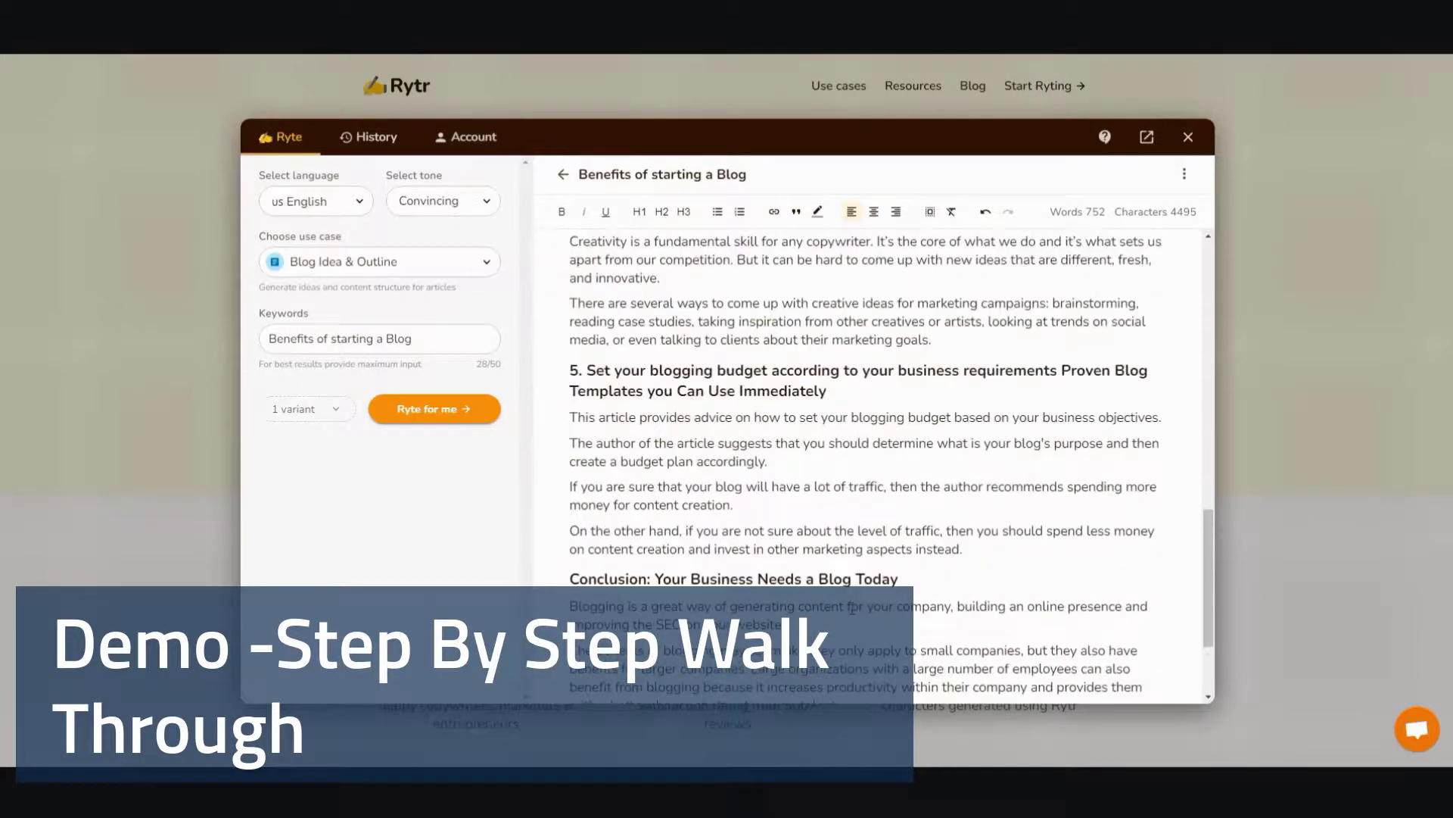
scroll(852, 607, up, 10)
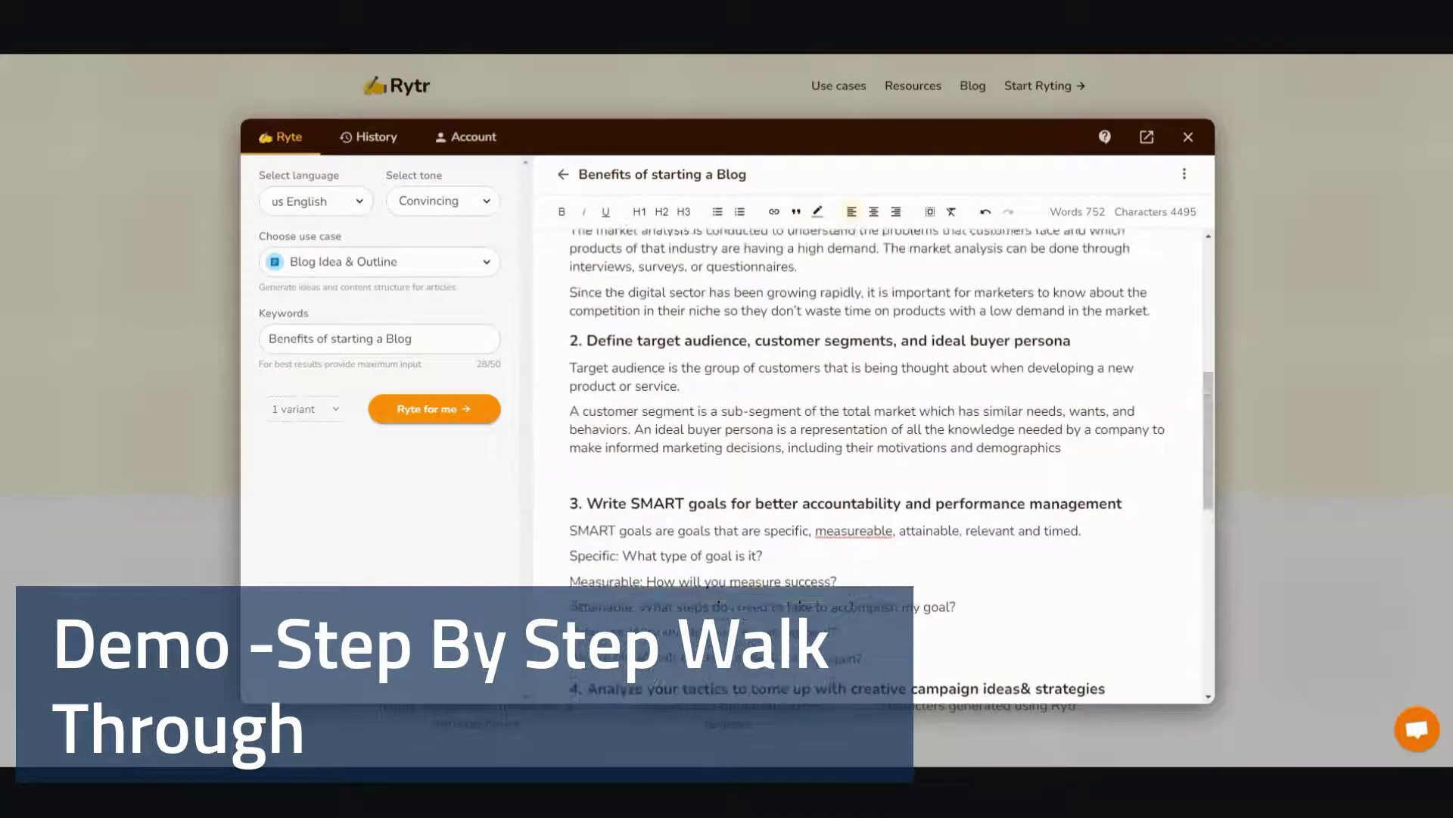